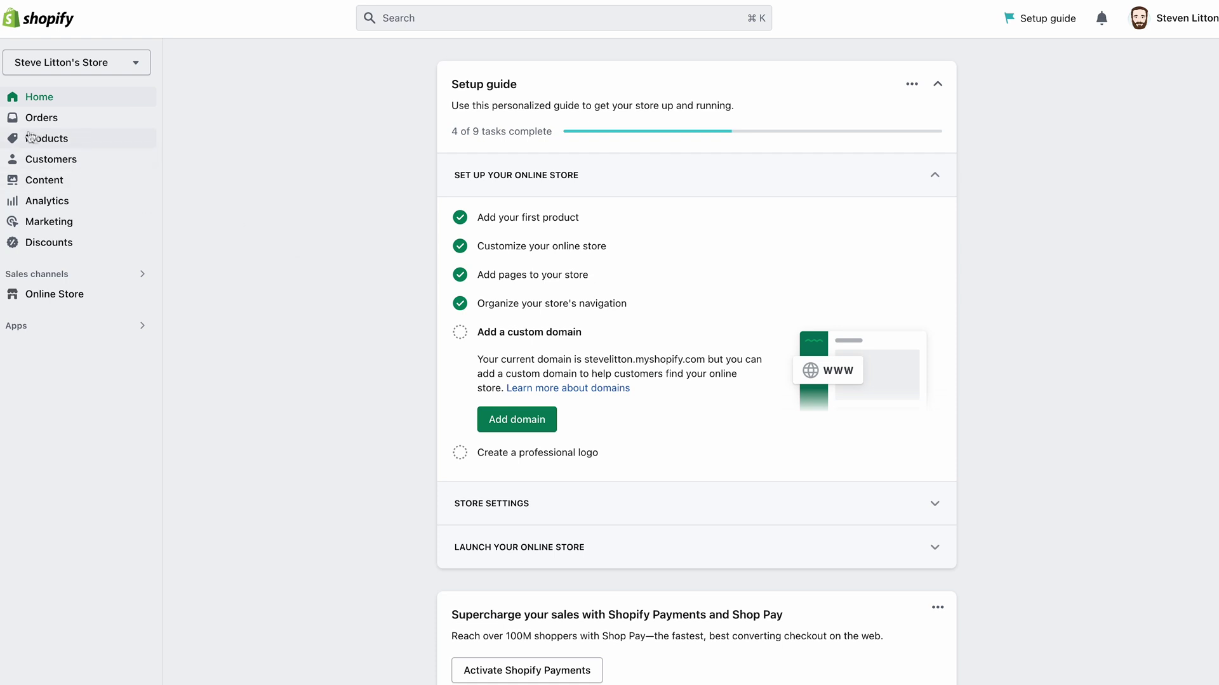
Delete the old Digital product, leaving test and Test Product in the products list.
click(57, 144)
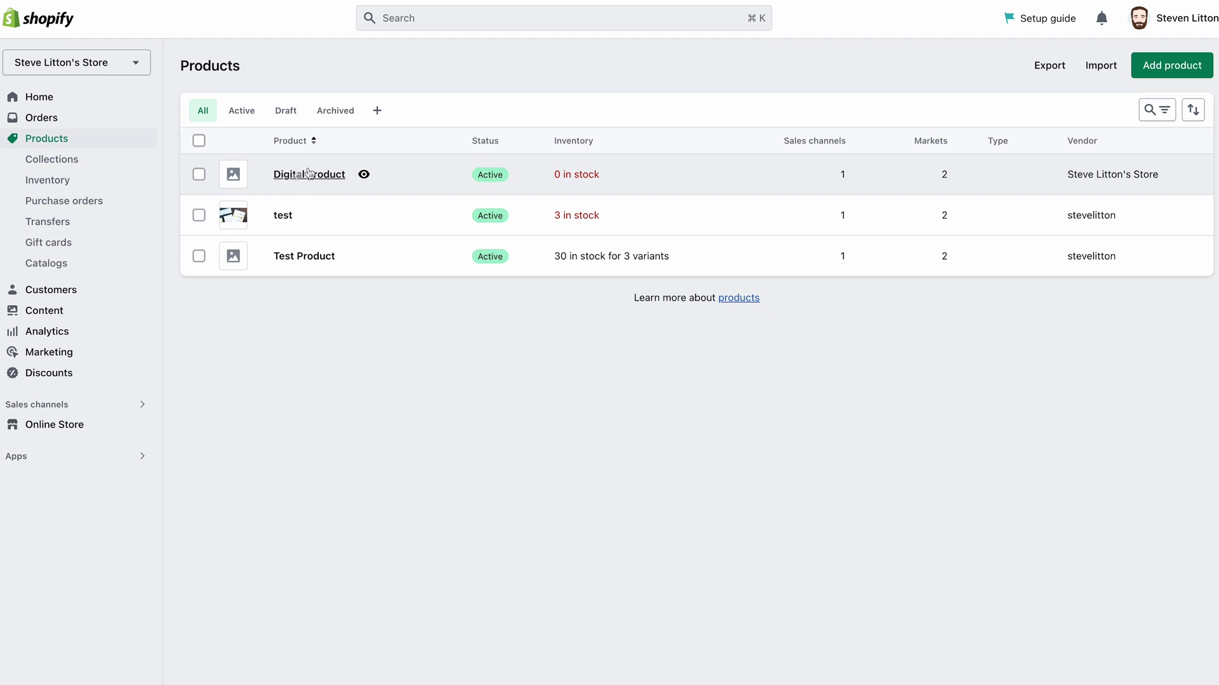
click(199, 174)
click(811, 310)
click(717, 381)
click(788, 402)
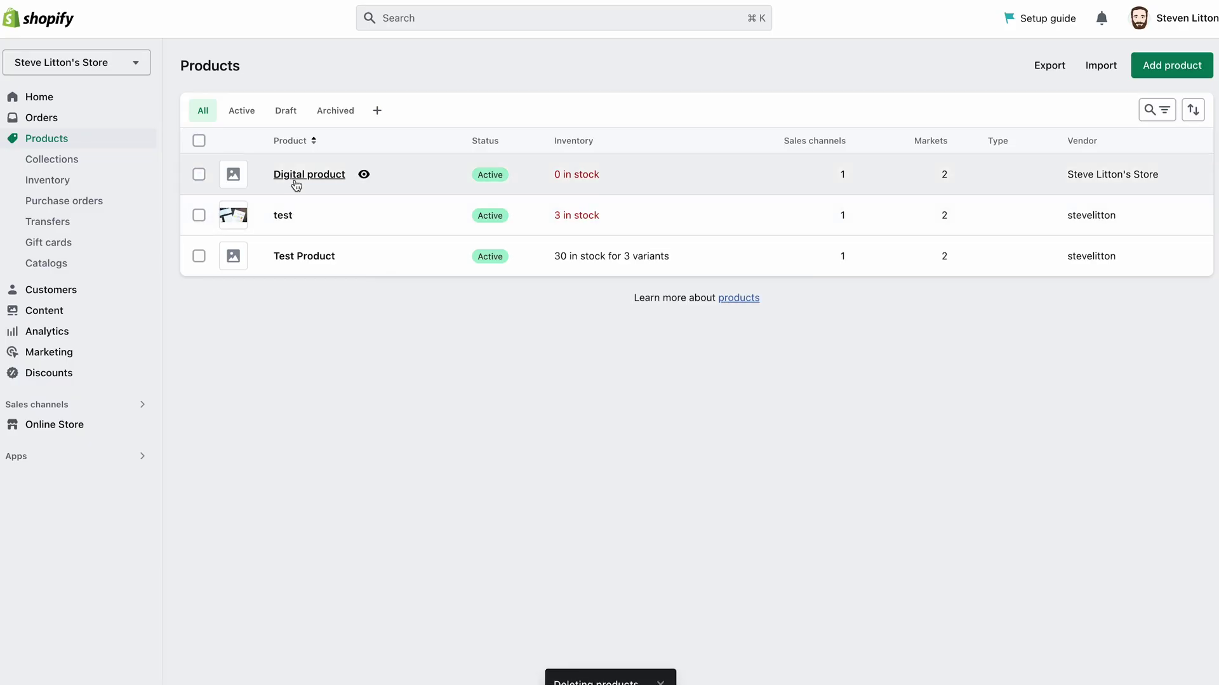
click(1167, 68)
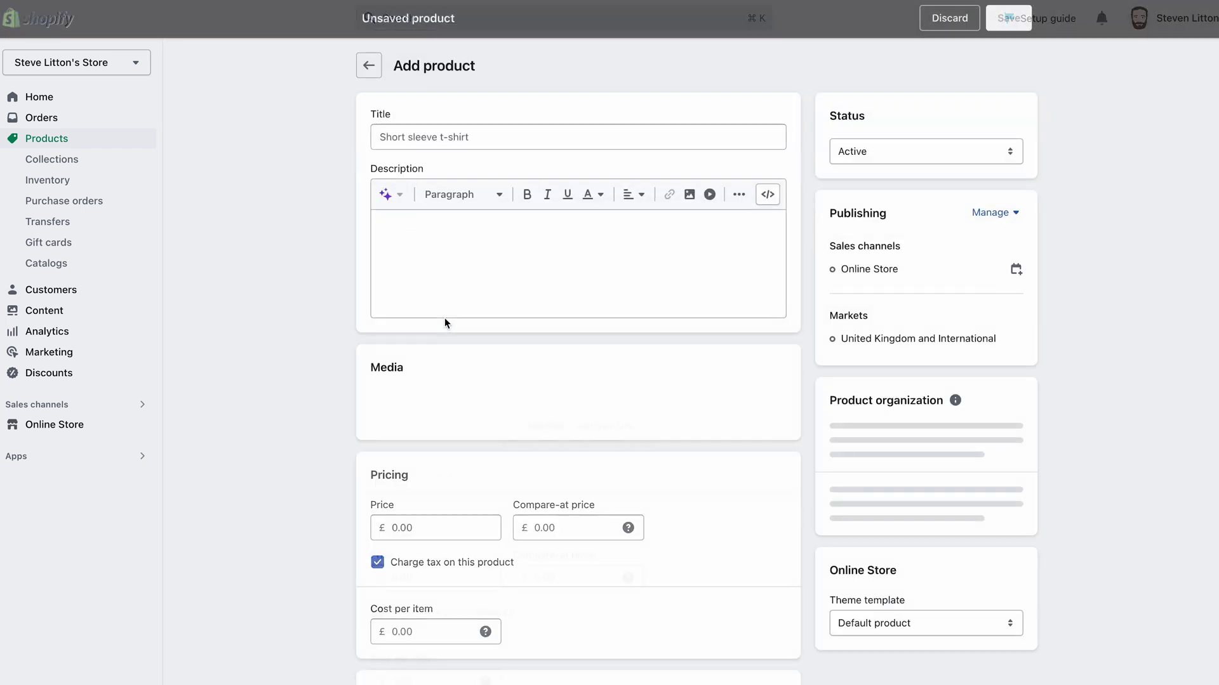
Enter the new product's title 'Digital Product' and description 'test'.
scroll(413, 190, down, 1)
click(417, 88)
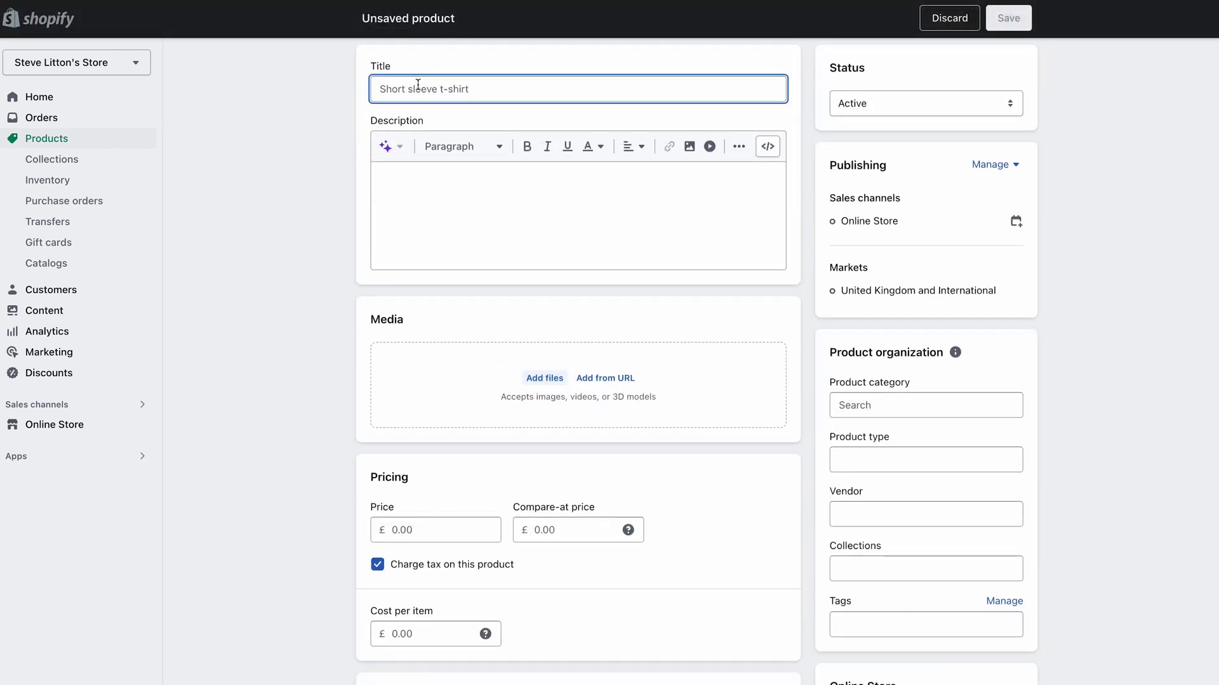
text(Digi)
text(ta;)
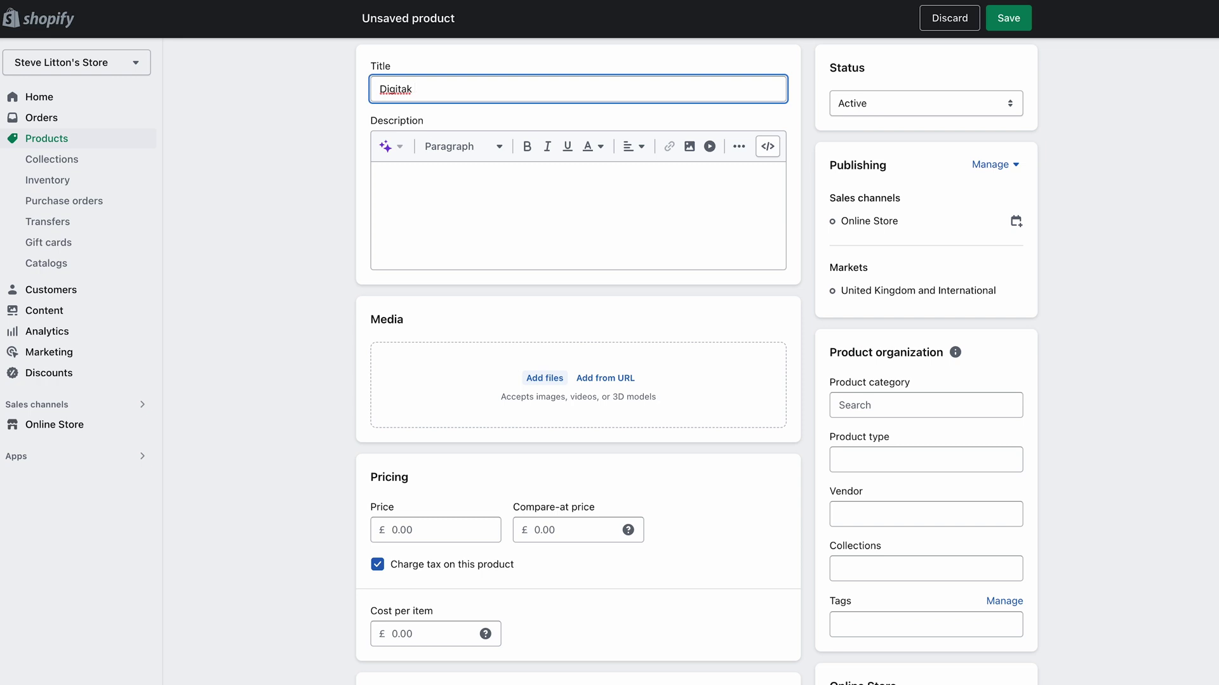
text( Product)
click(419, 248)
text(test)
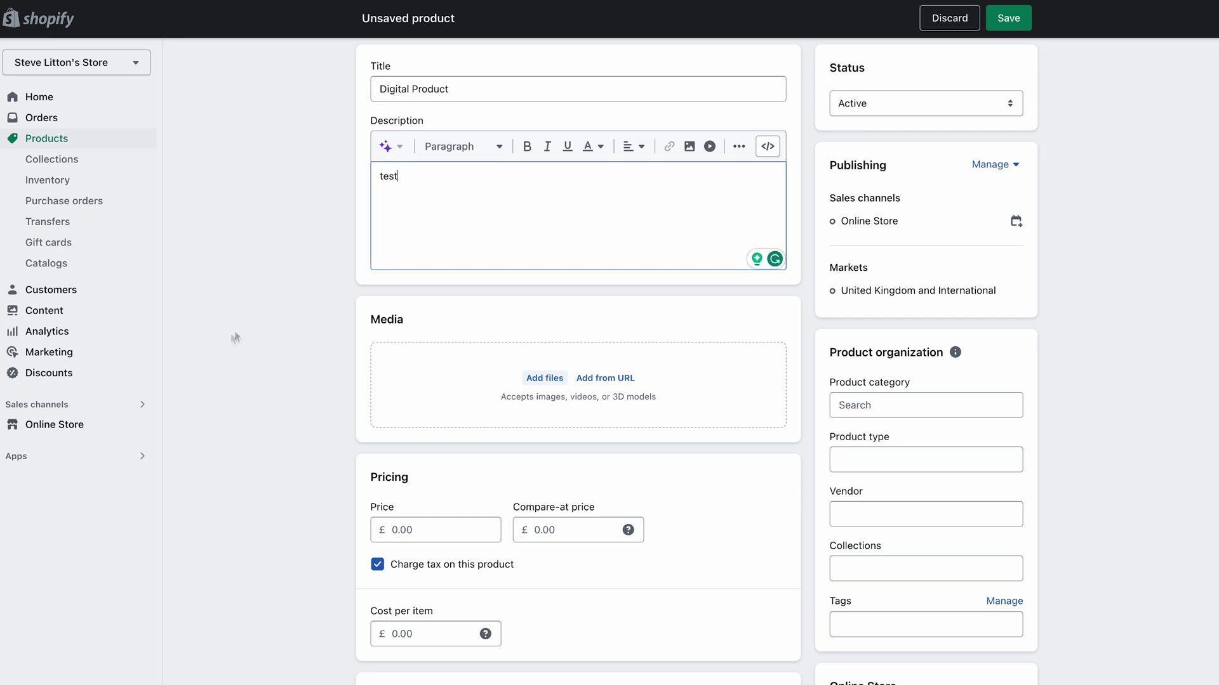
Set the price to £5.00 and mark it as a digital product or service.
scroll(232, 337, down, 3)
click(411, 303)
text(5)
click(335, 375)
scroll(340, 387, down, 5)
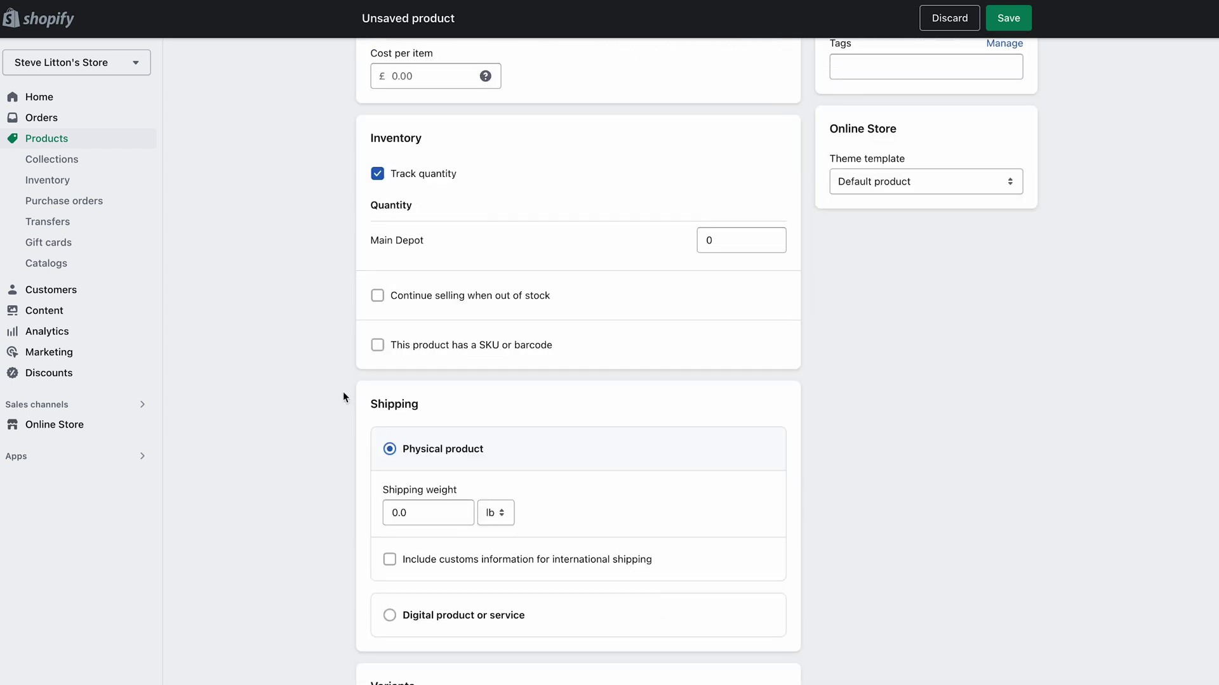
scroll(348, 395, down, 3)
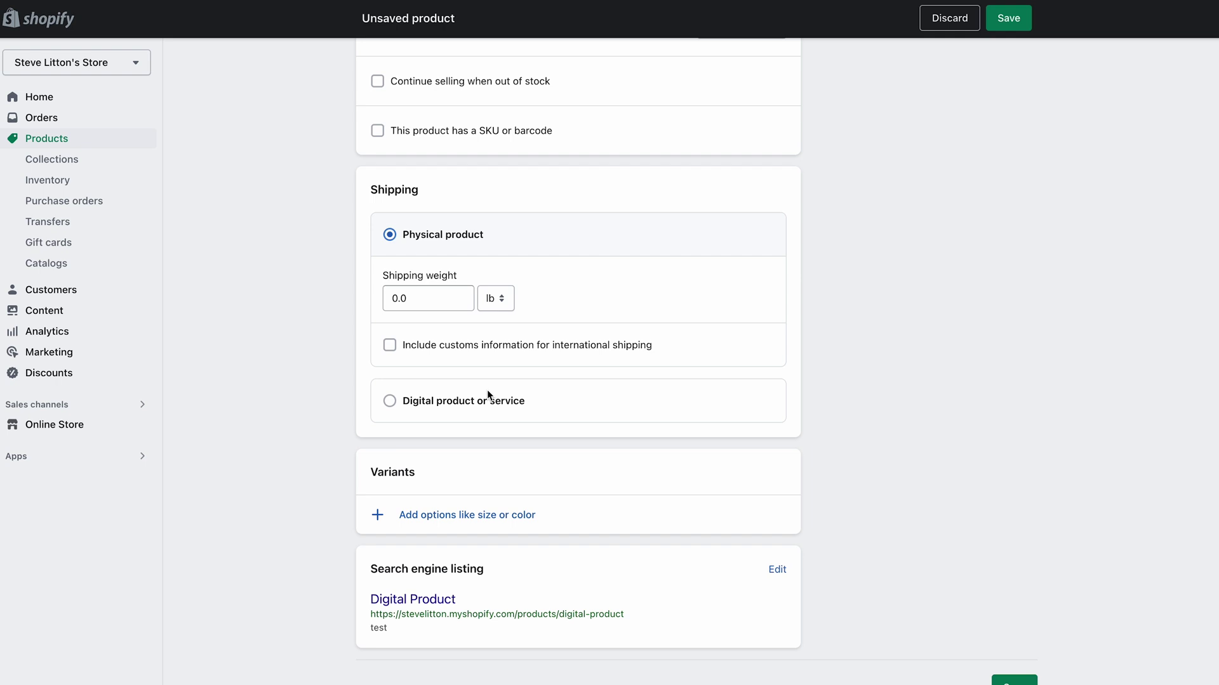
click(442, 409)
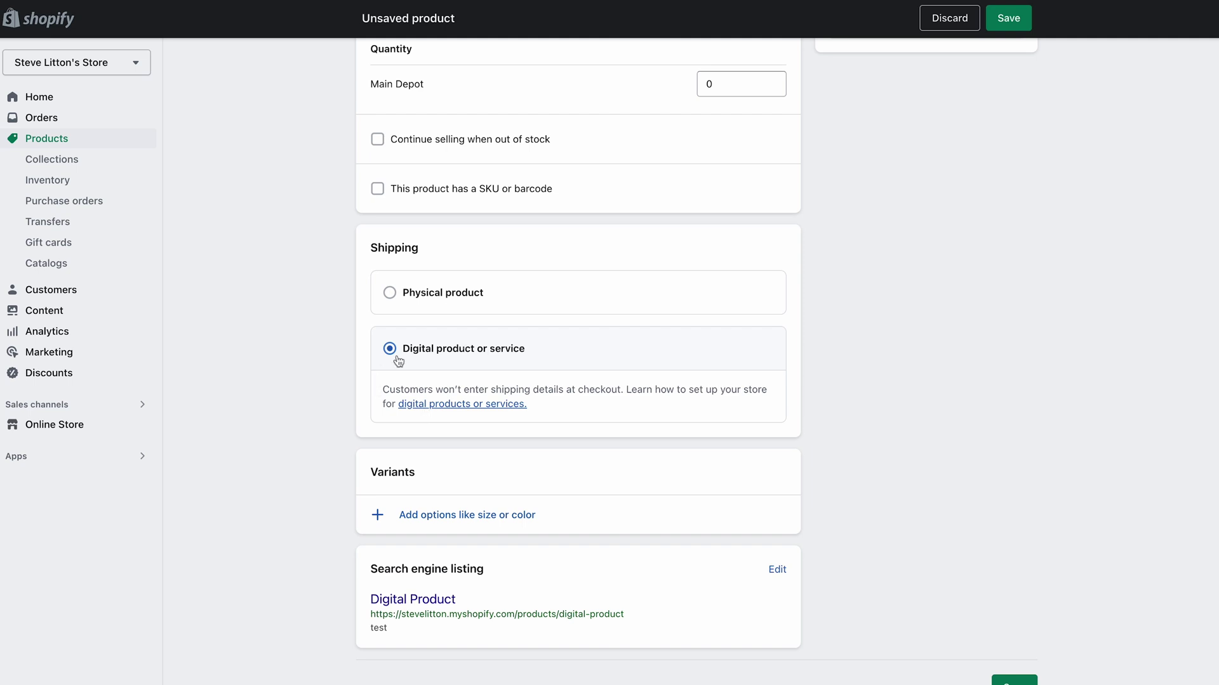
scroll(280, 381, up, 12)
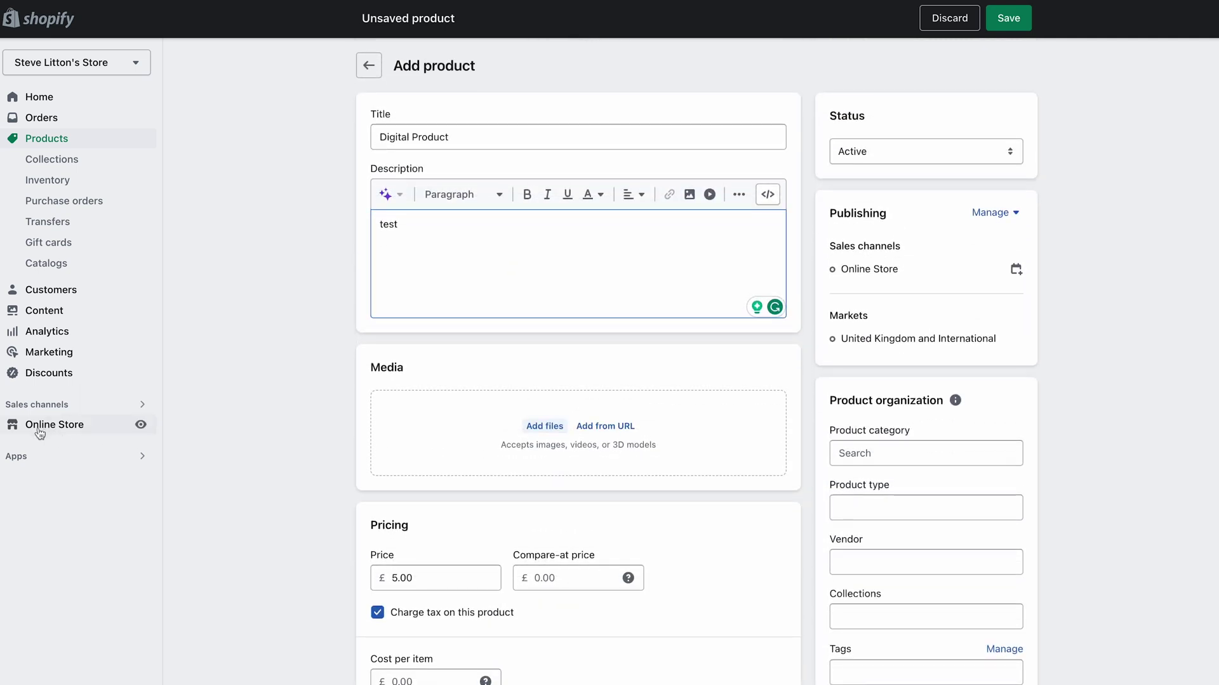
Search the Shopify App Store for 'digi' to find digital downloads apps.
click(22, 461)
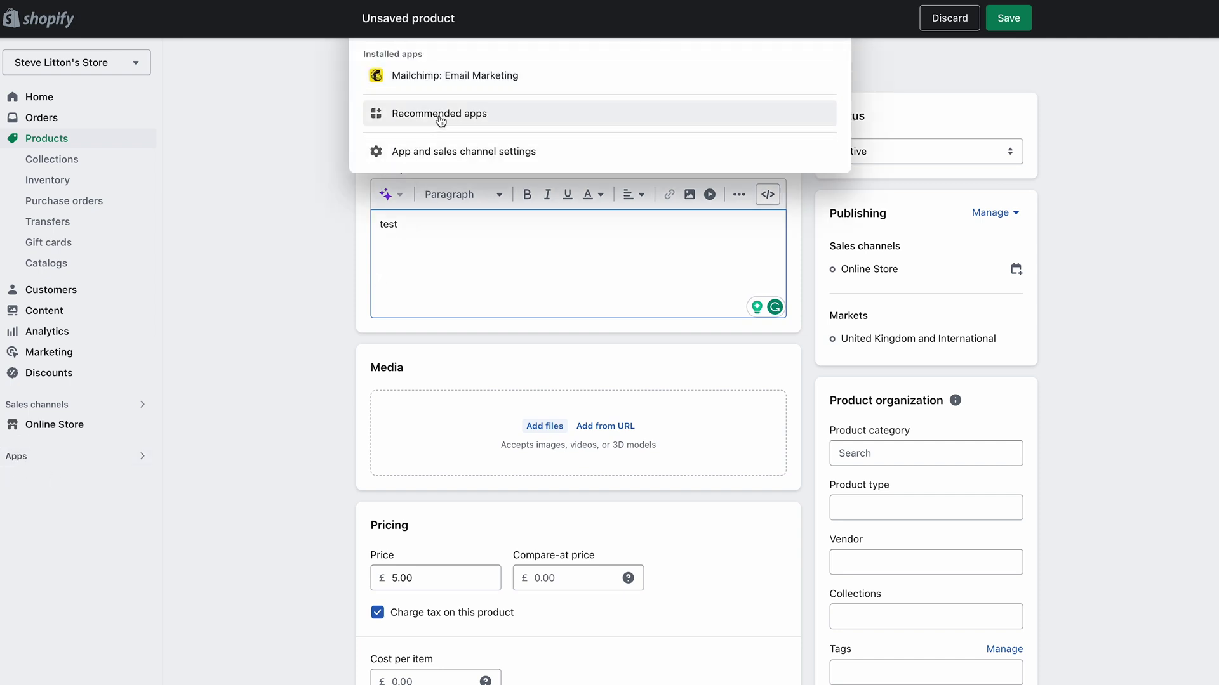
click(420, 118)
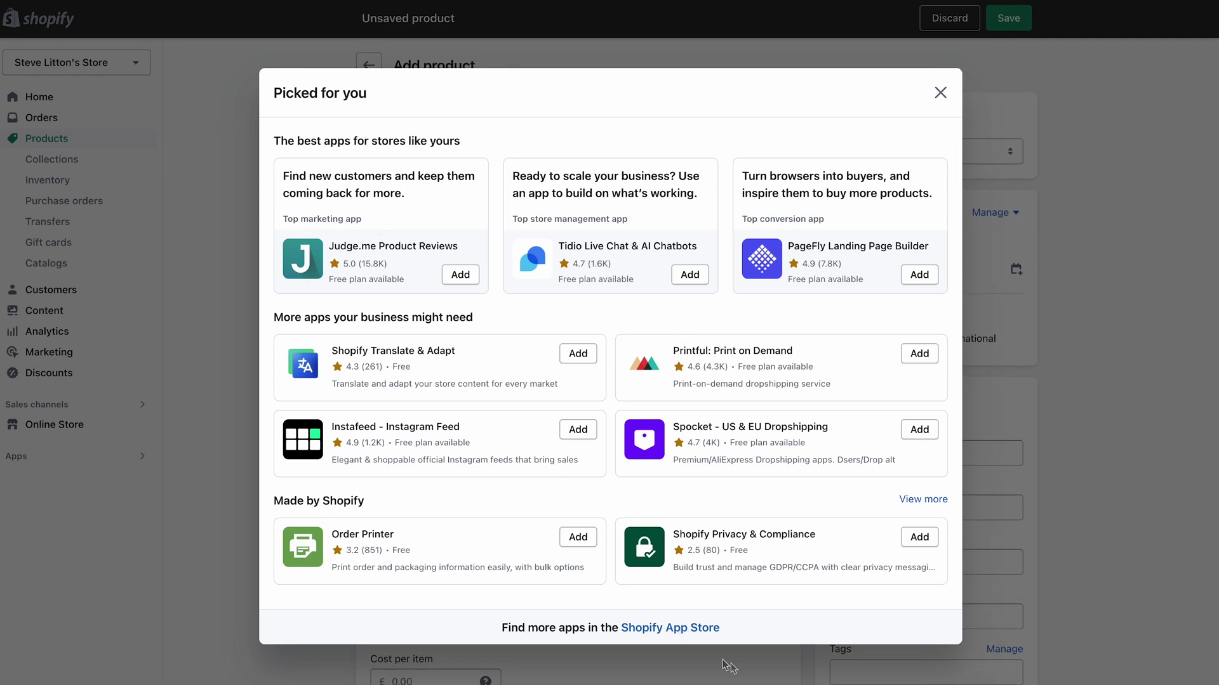
click(670, 630)
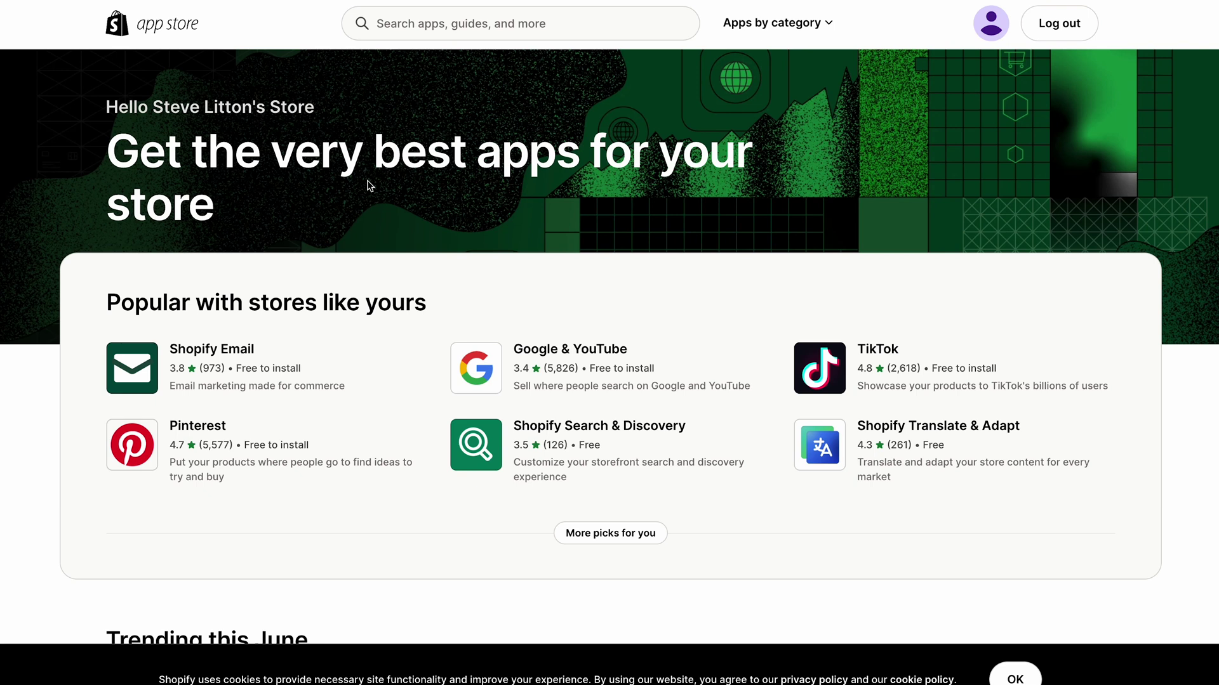
click(427, 23)
text(digi)
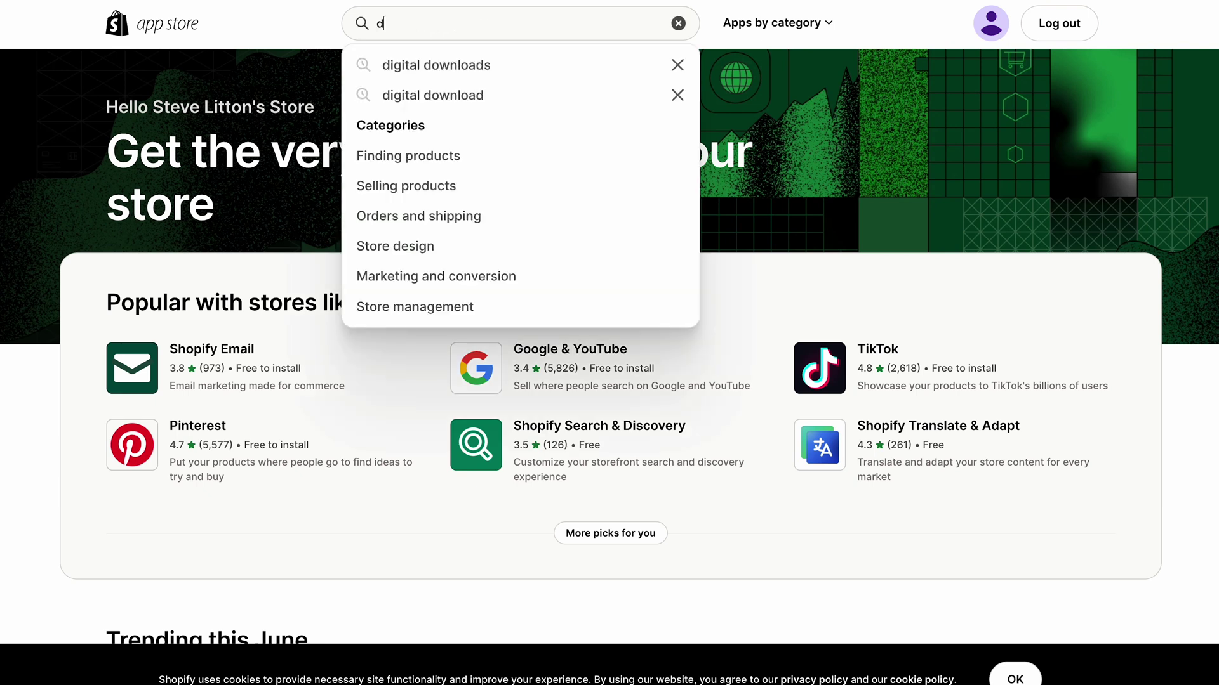
click(481, 69)
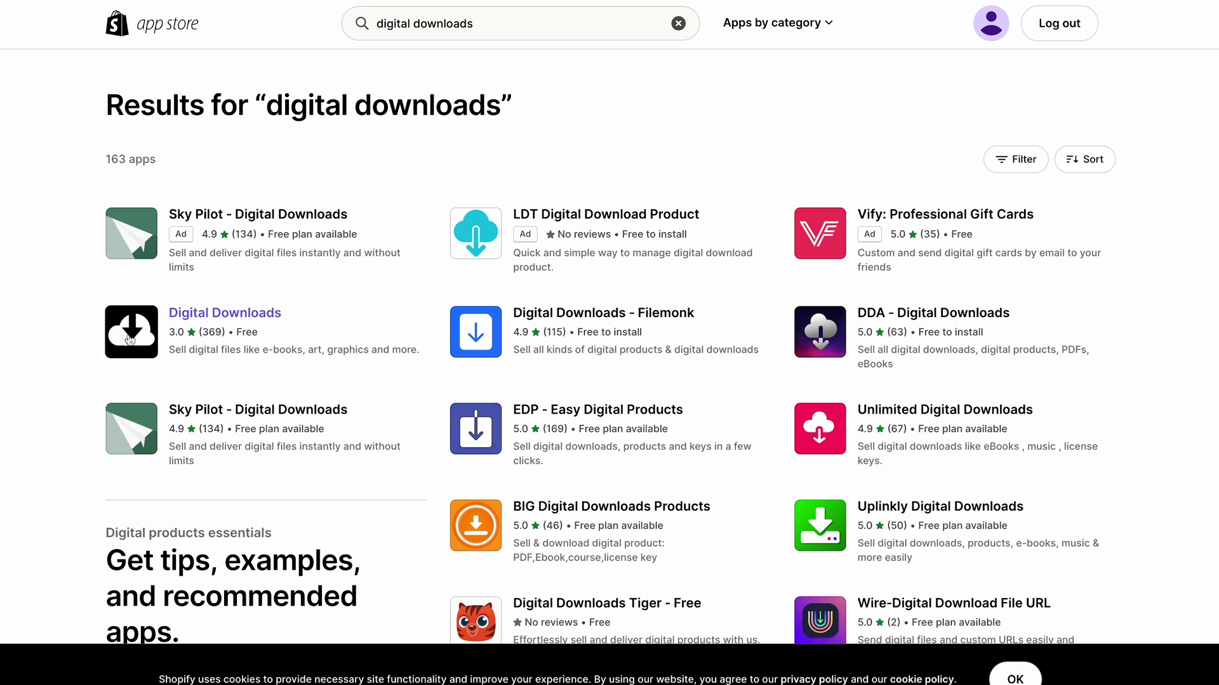
Open the free Digital Downloads app by Shopify and add it to the store.
click(221, 328)
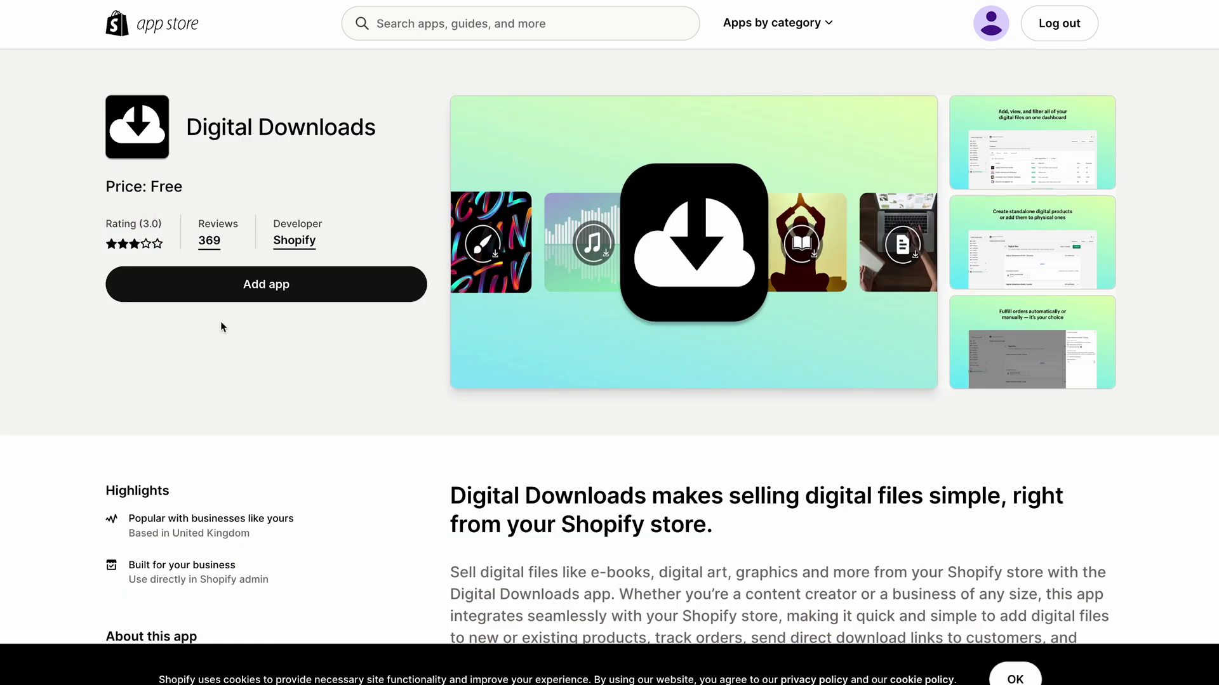
drag(338, 249, 272, 218)
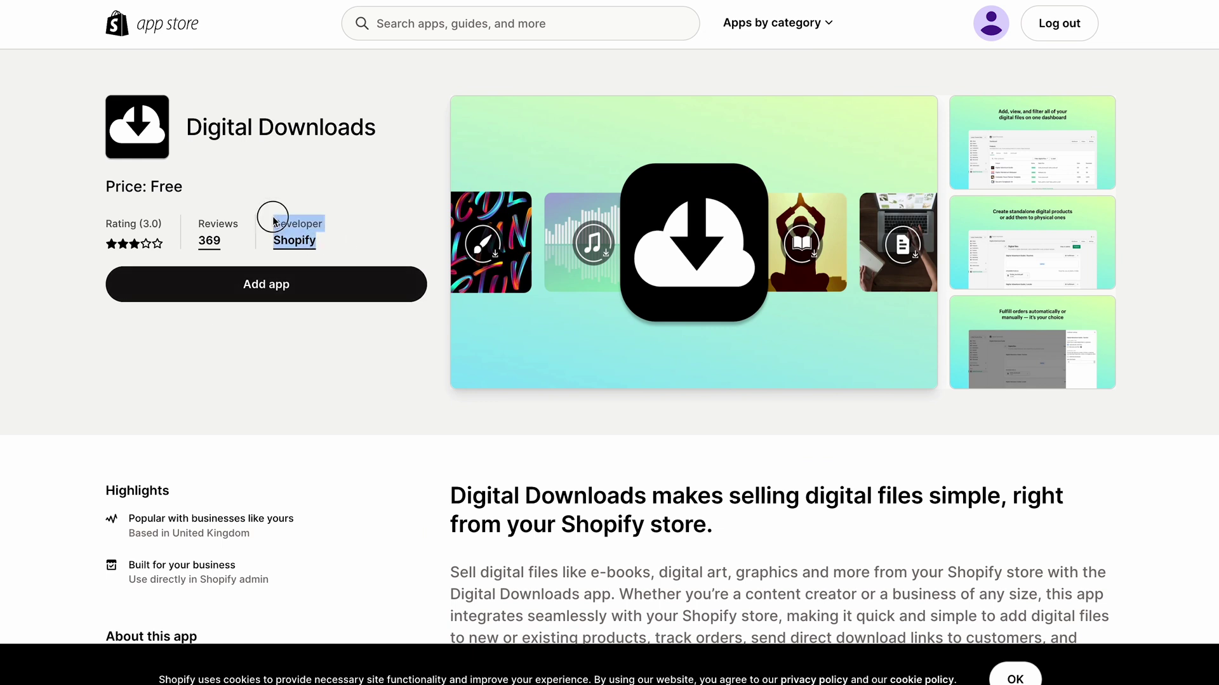
click(321, 195)
drag(105, 185, 228, 183)
click(214, 136)
drag(197, 129, 340, 152)
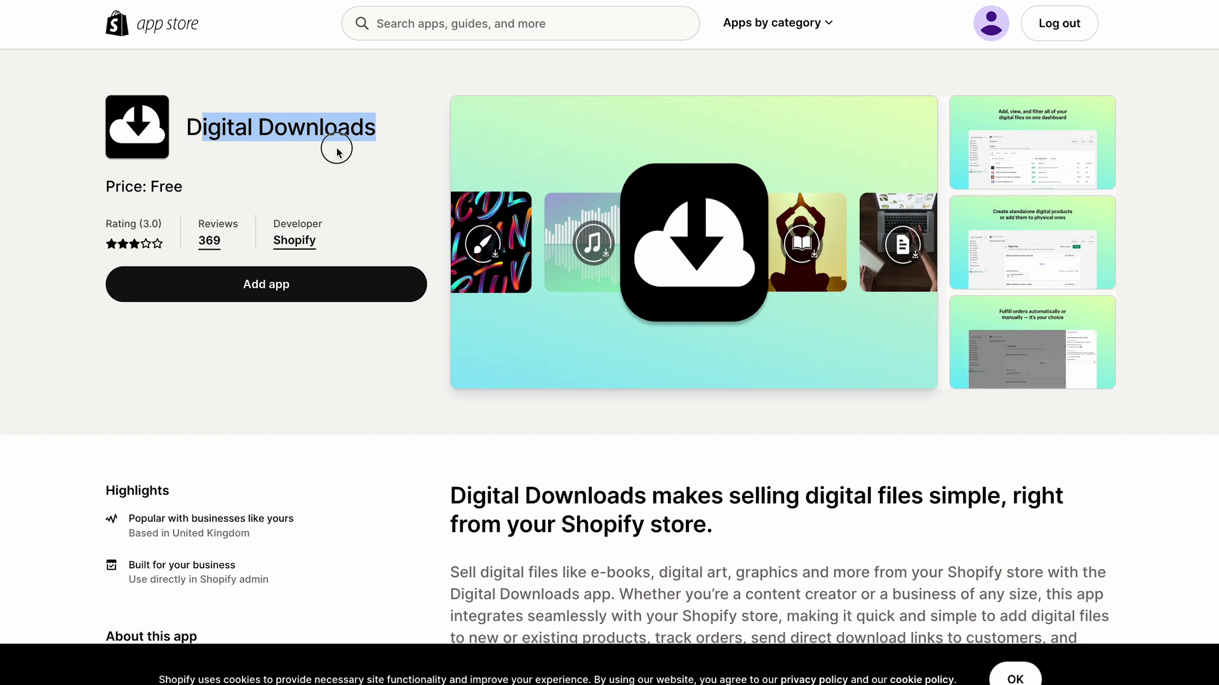
click(262, 119)
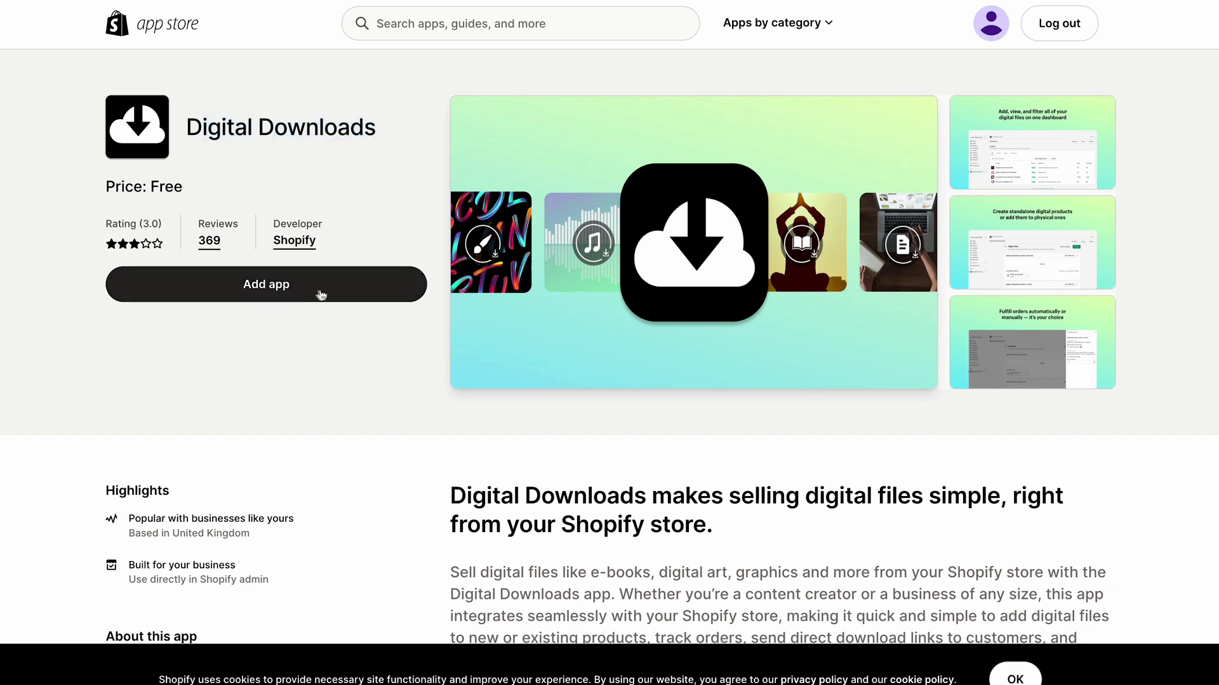
click(273, 295)
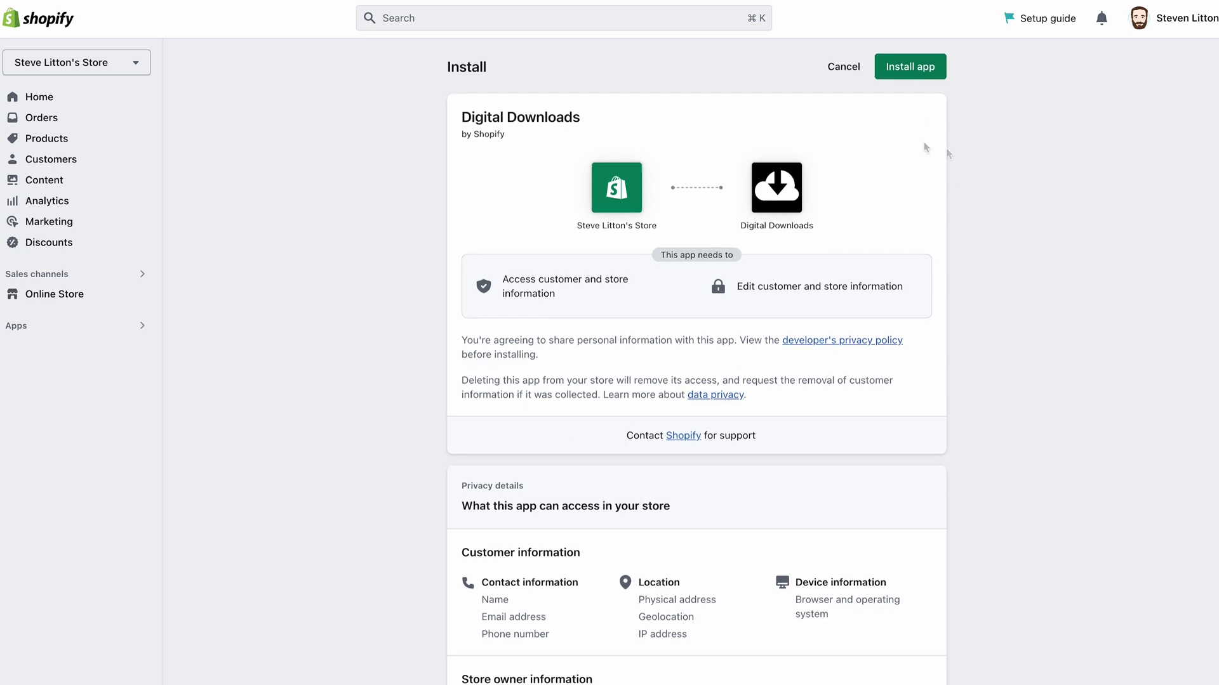
Install Digital Downloads, view the test product's files, then return to the Products list.
click(901, 69)
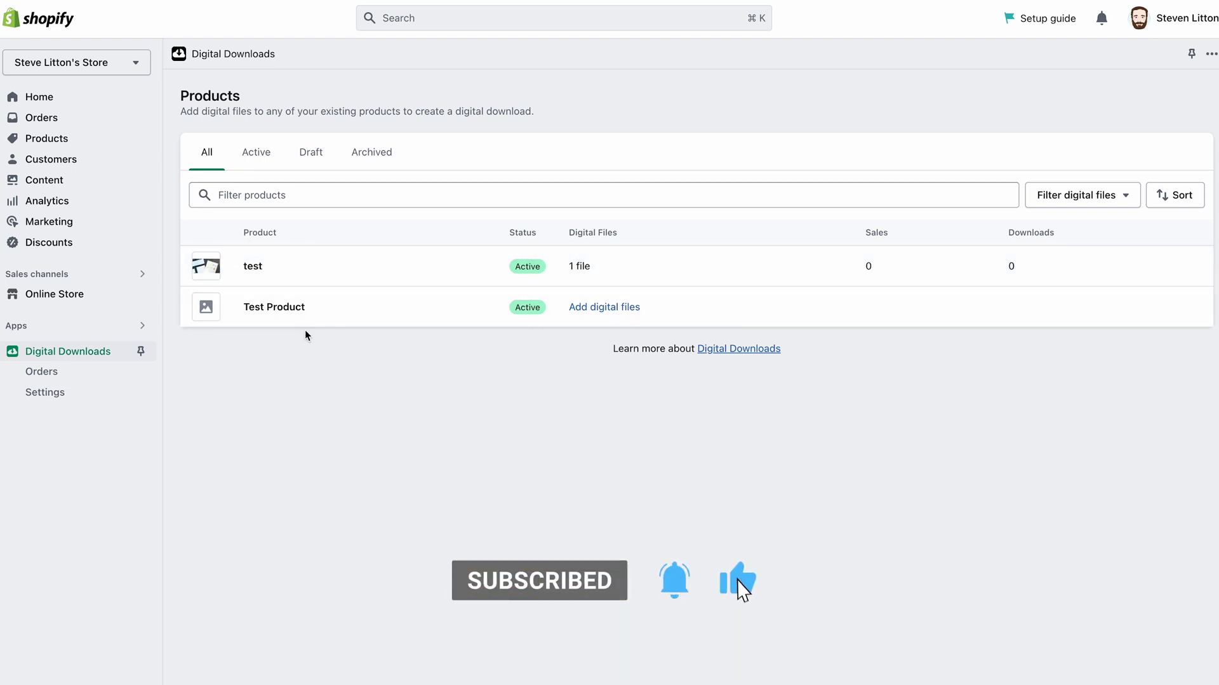
click(254, 267)
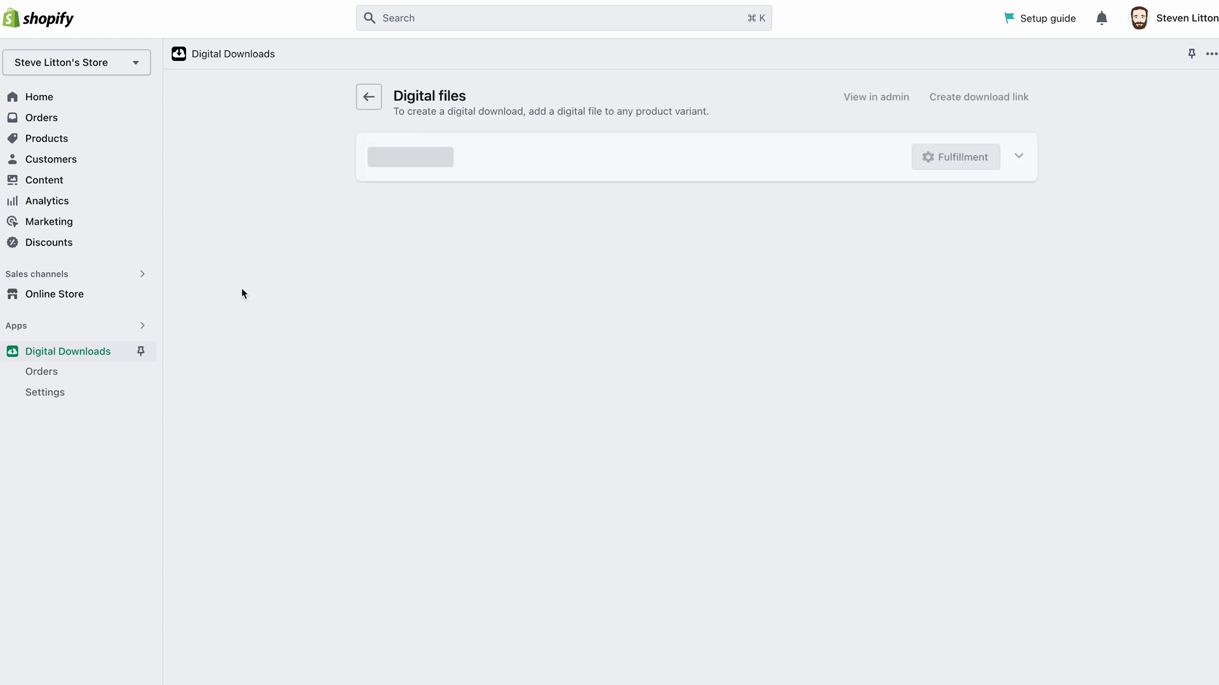
click(360, 98)
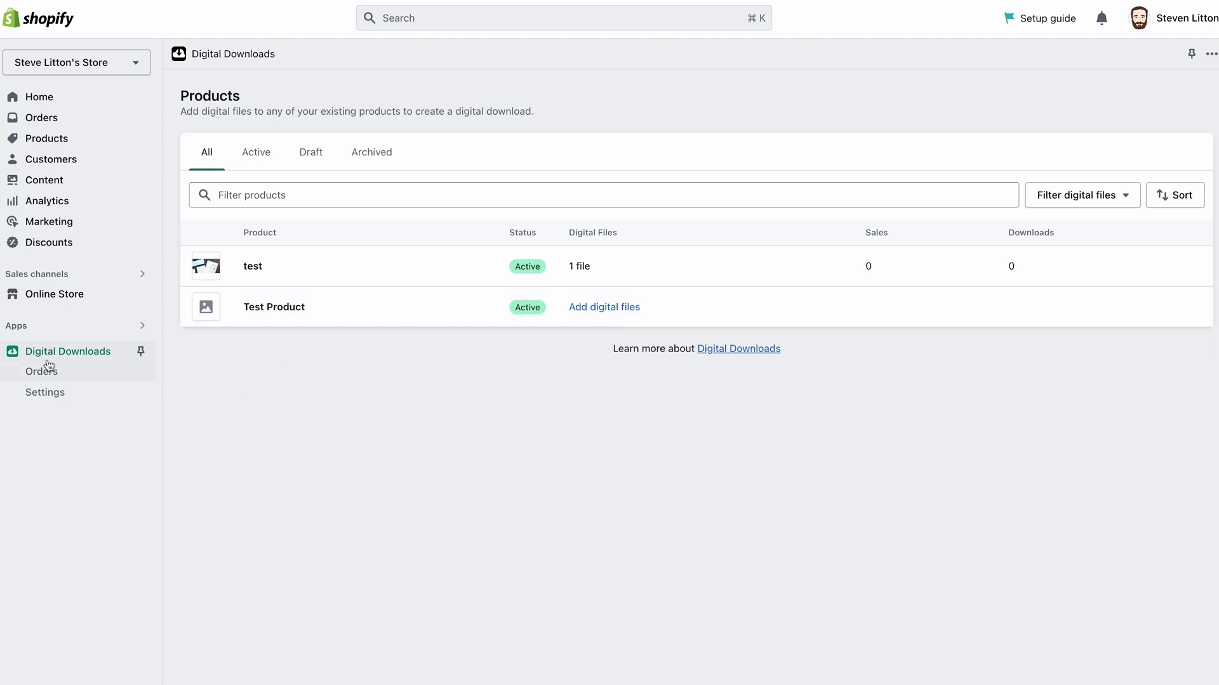
click(35, 139)
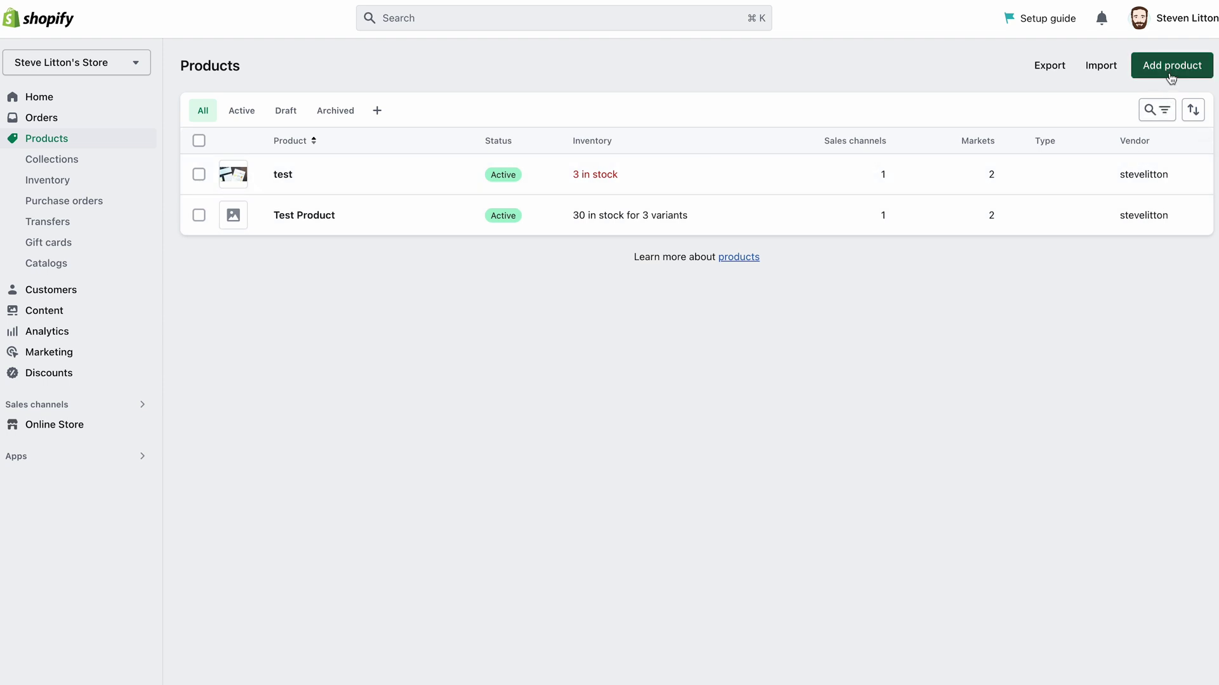
Create a new product titled 'Digital Product' with description 'test'.
click(1167, 69)
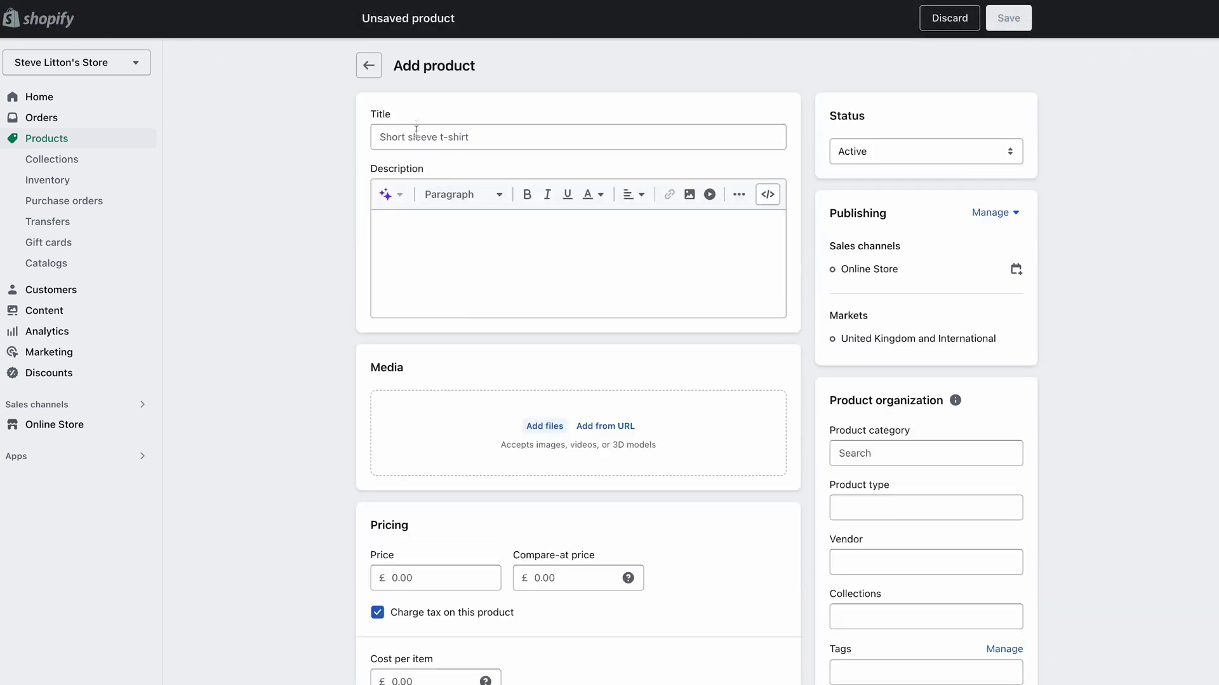
click(414, 134)
text(Digital Product)
click(487, 236)
text(test)
Set the price to 5, mark it as a digital product or service, and save.
scroll(445, 191, down, 7)
click(430, 124)
text(5)
scroll(317, 285, down, 1)
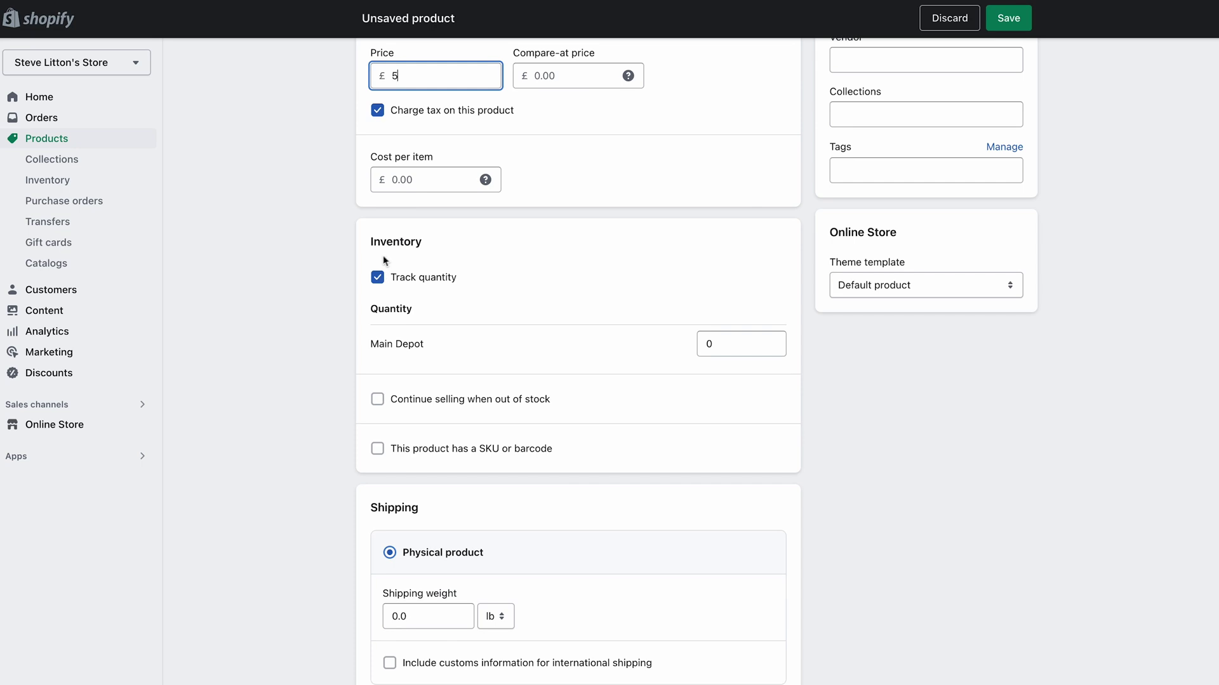
scroll(383, 256, up, 2)
scroll(392, 268, down, 1)
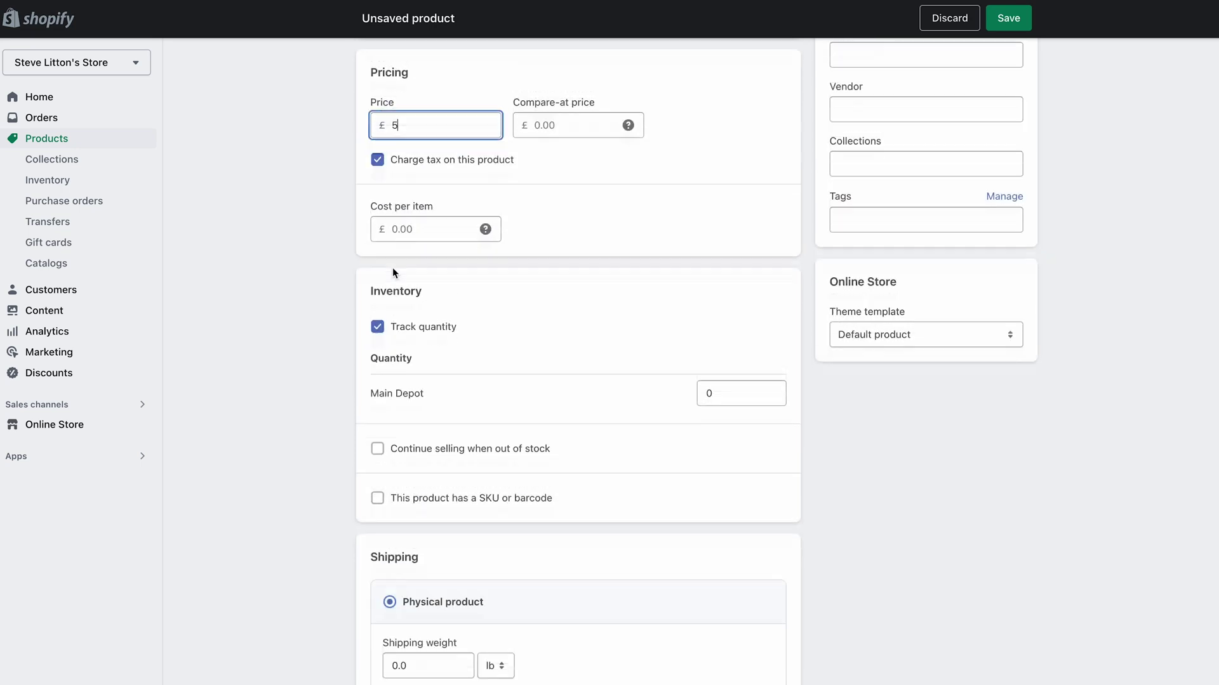
scroll(394, 270, down, 5)
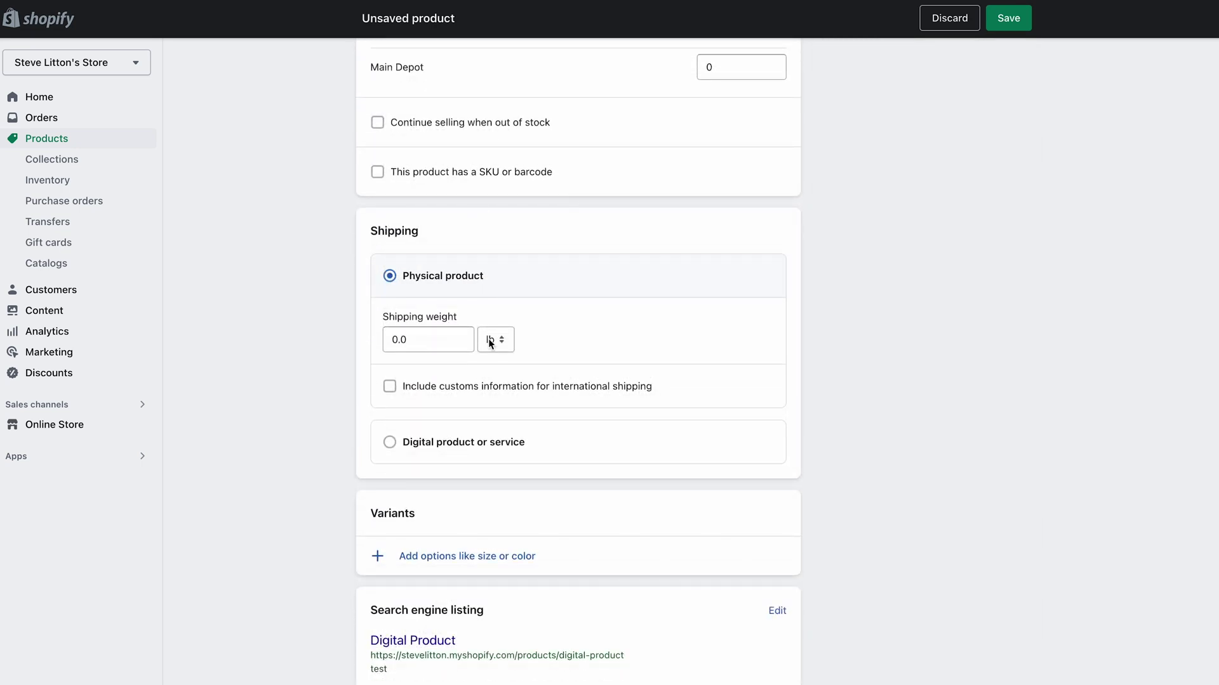
scroll(489, 340, down, 1)
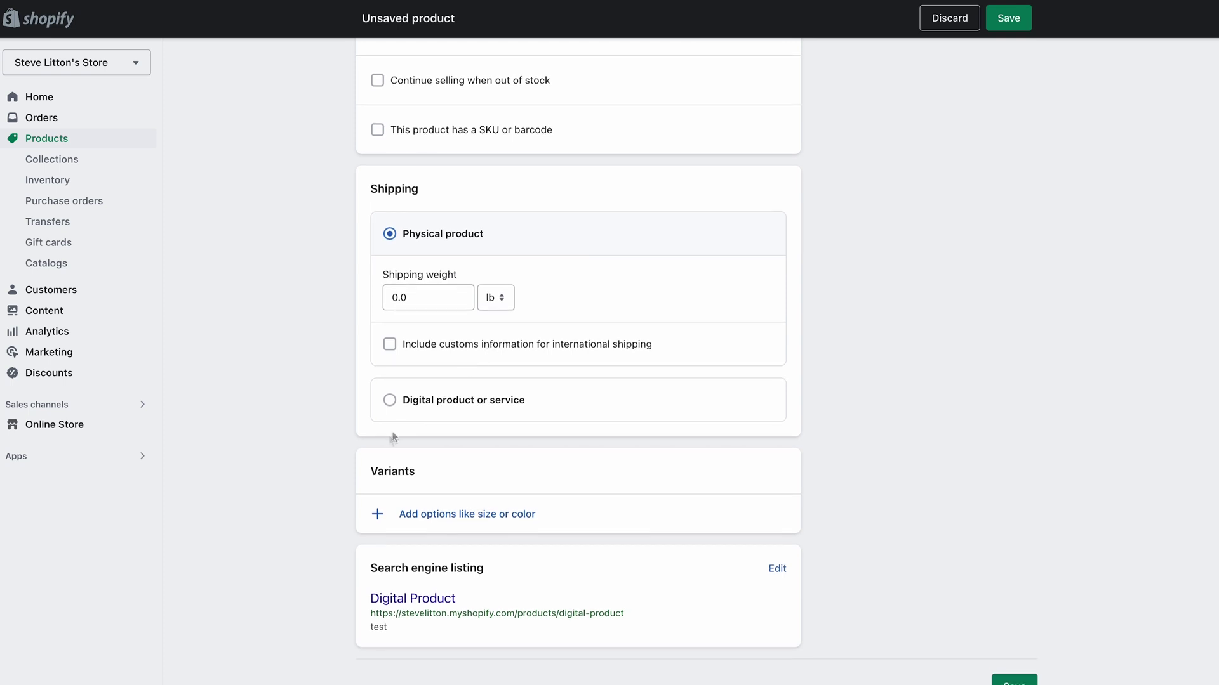
click(439, 389)
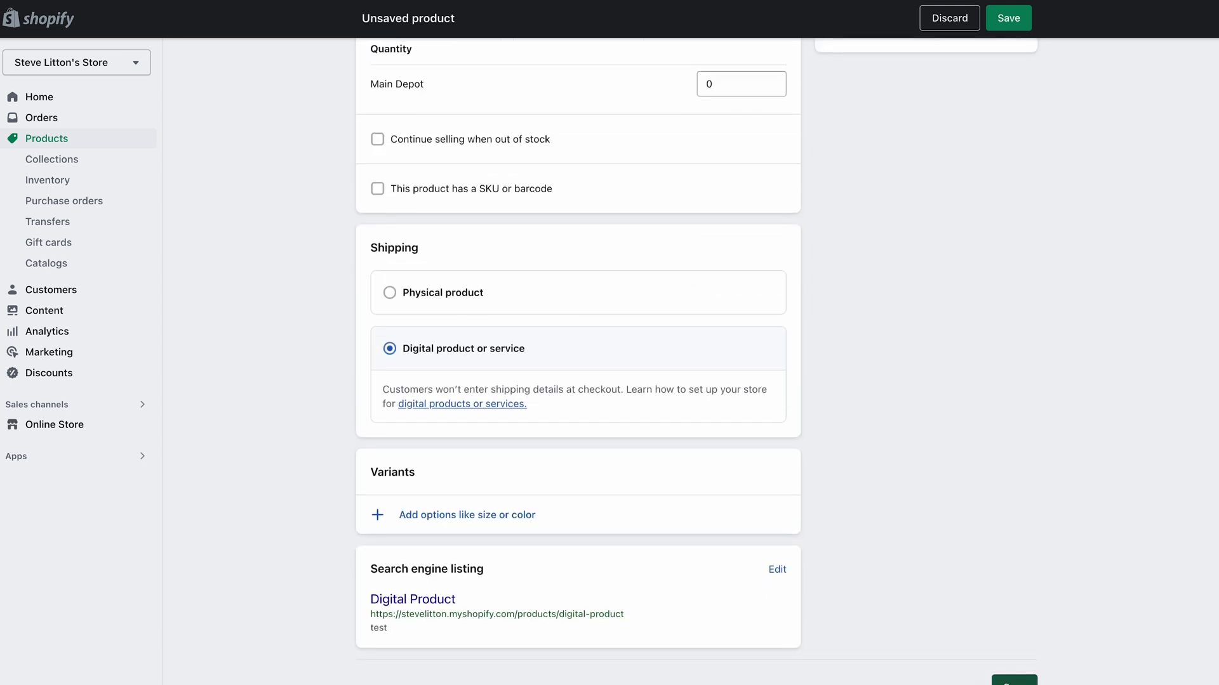
click(1013, 680)
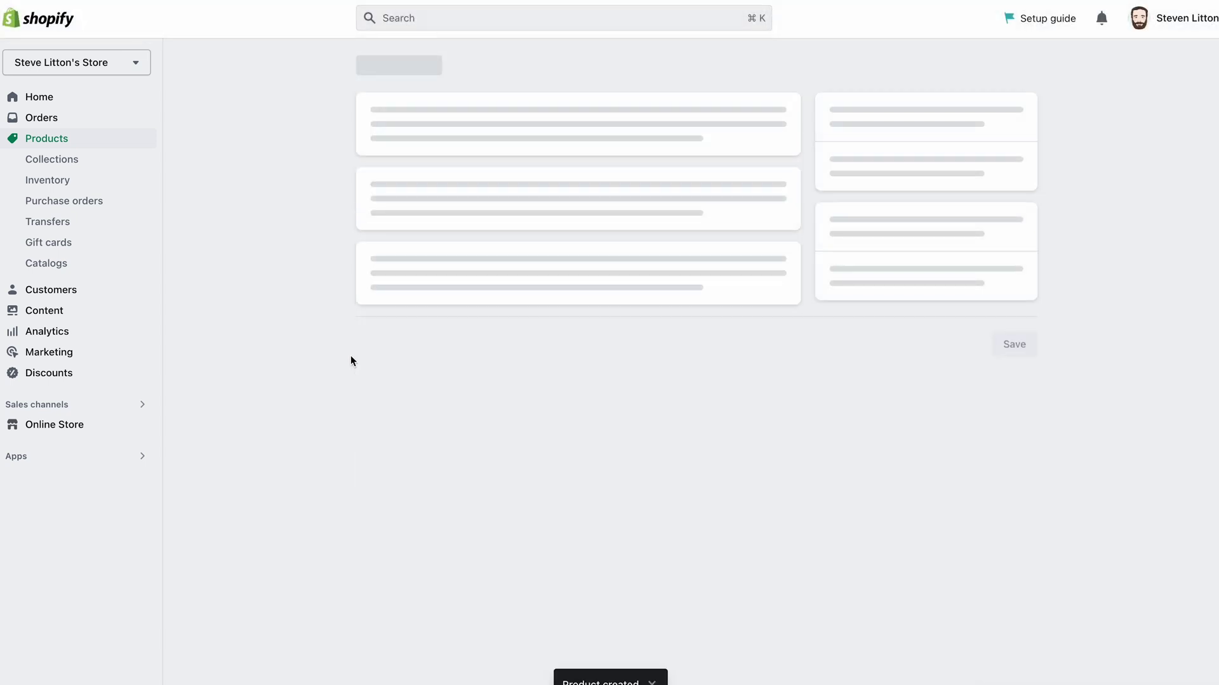
Keep Track quantity on, enable Continue selling when out of stock, and save Digital Product.
scroll(292, 344, down, 13)
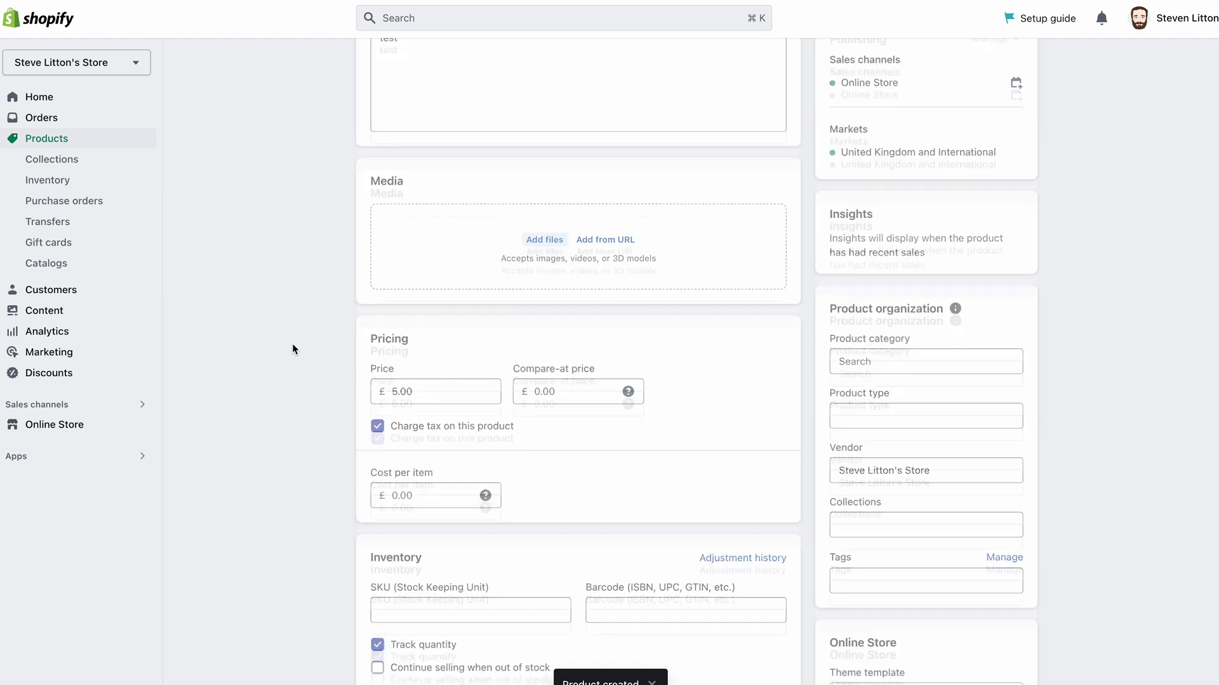
scroll(292, 343, up, 2)
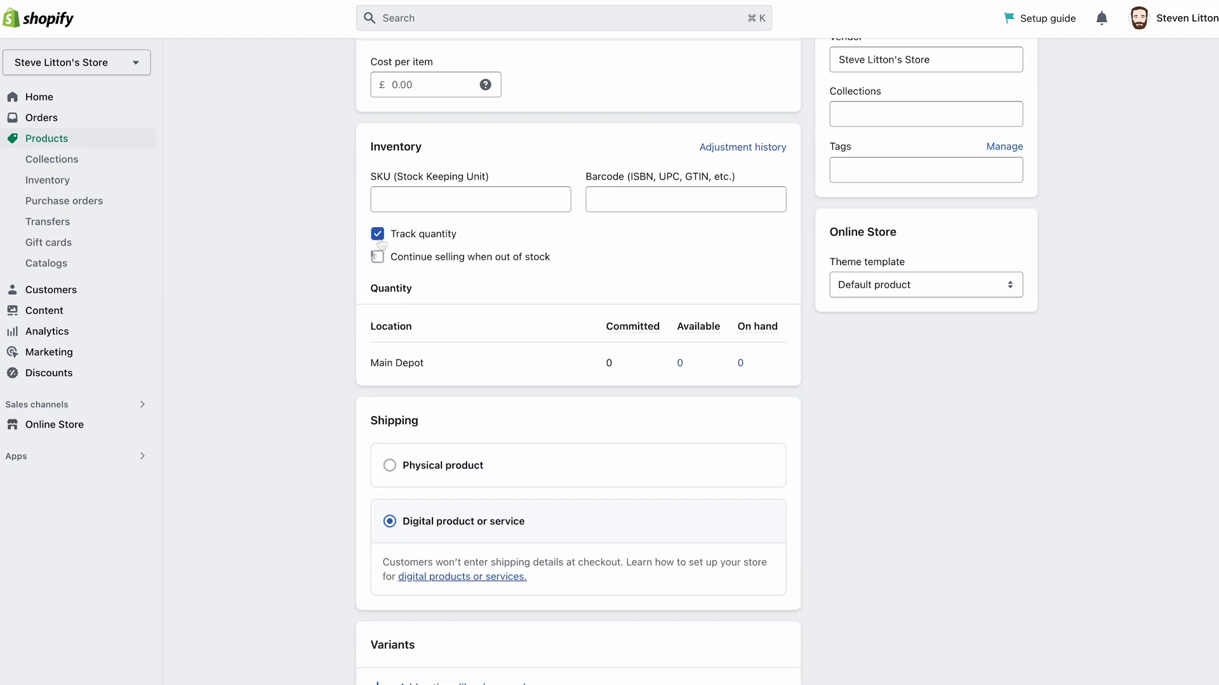
click(378, 236)
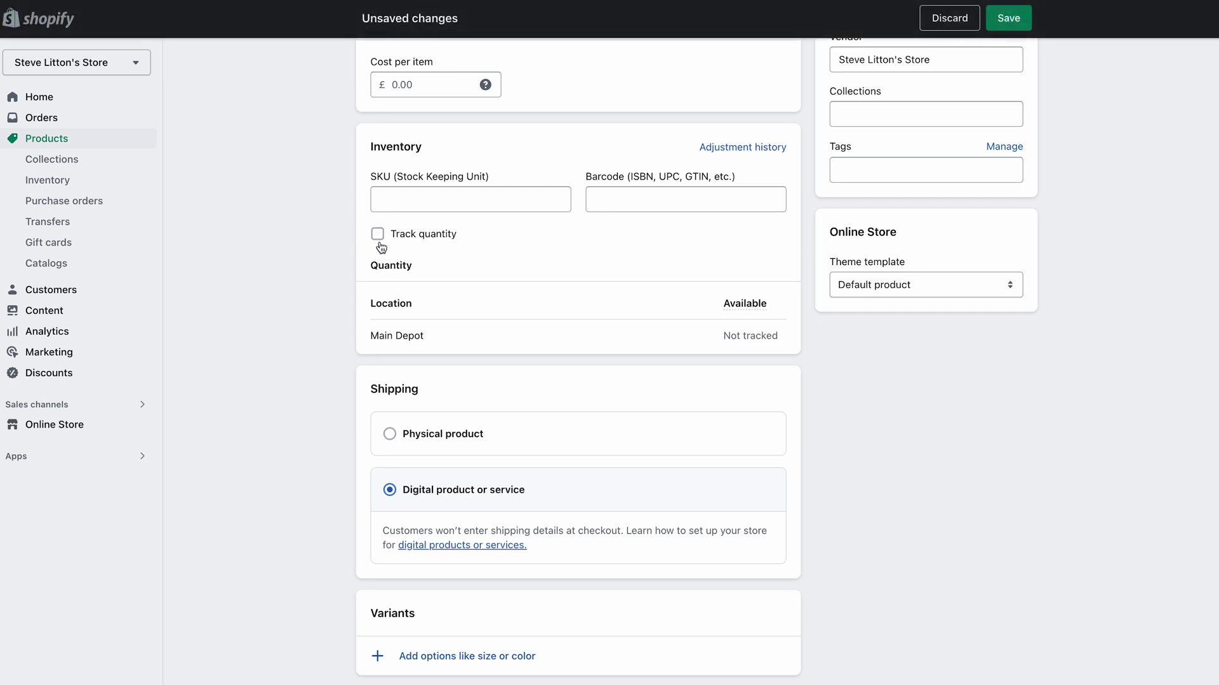
click(377, 235)
click(378, 257)
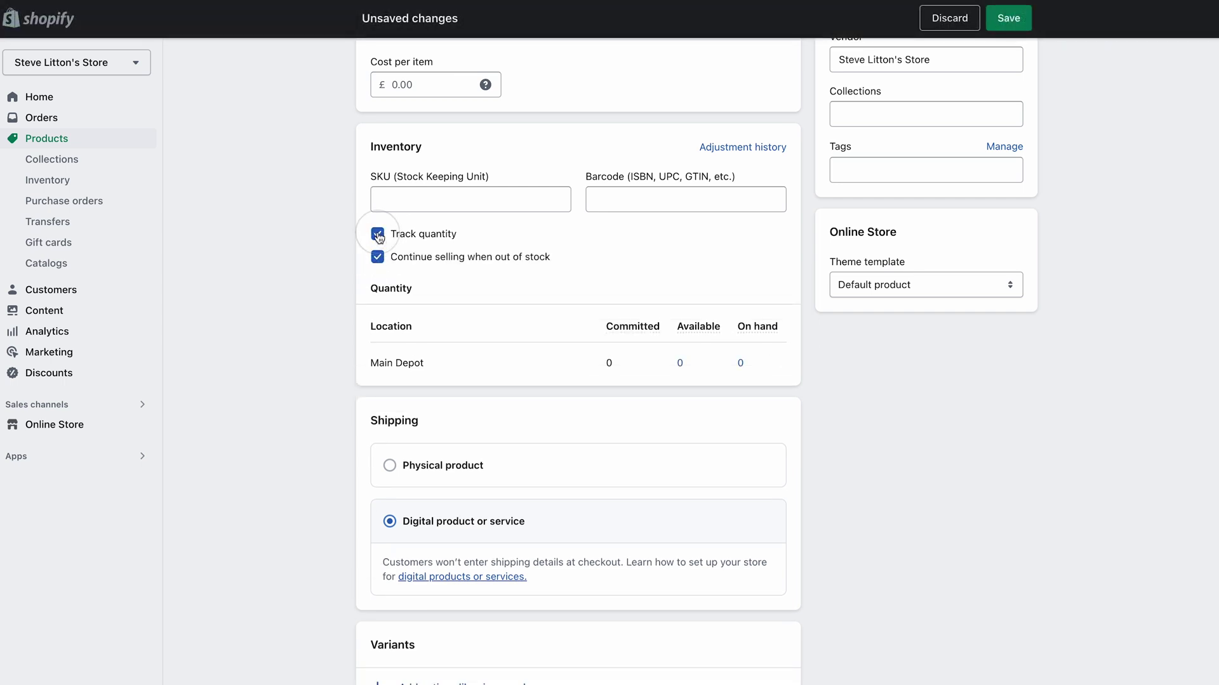
click(375, 237)
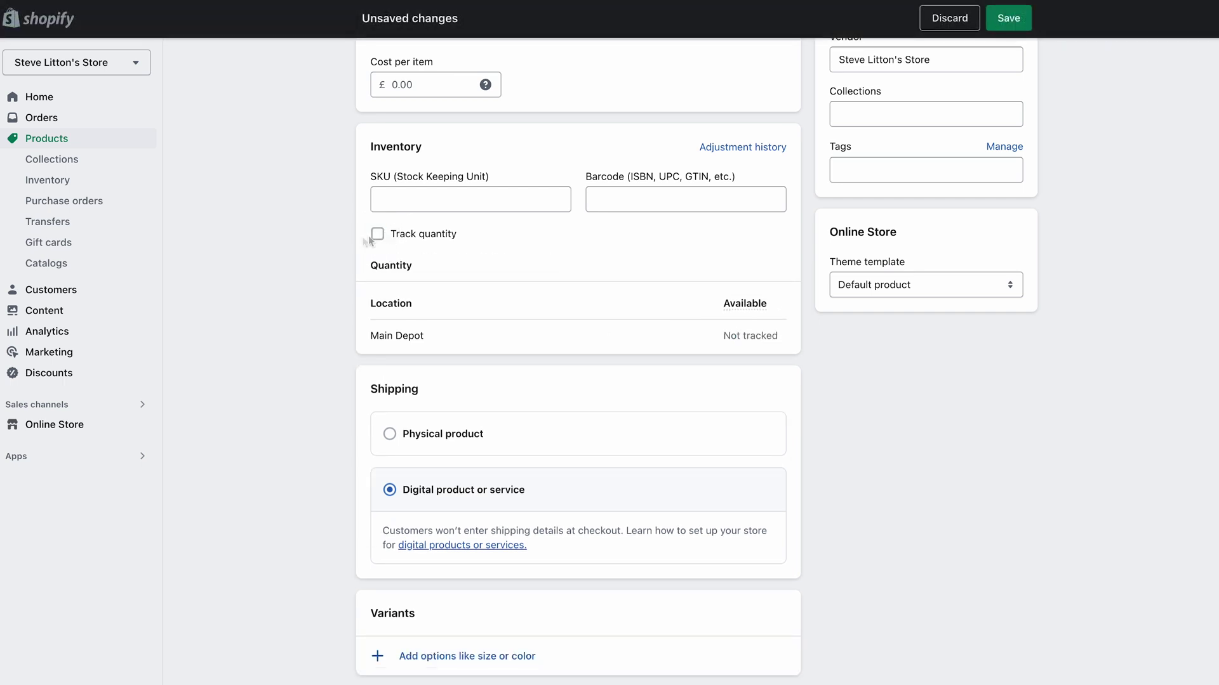
click(377, 237)
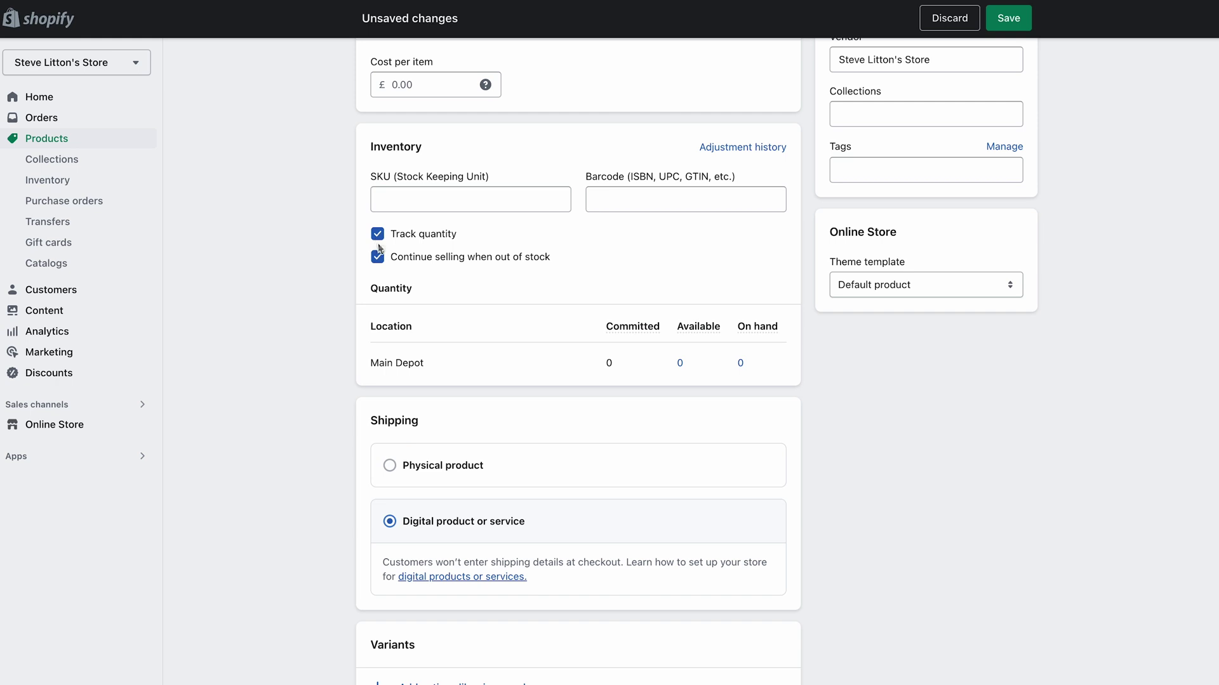
click(1008, 18)
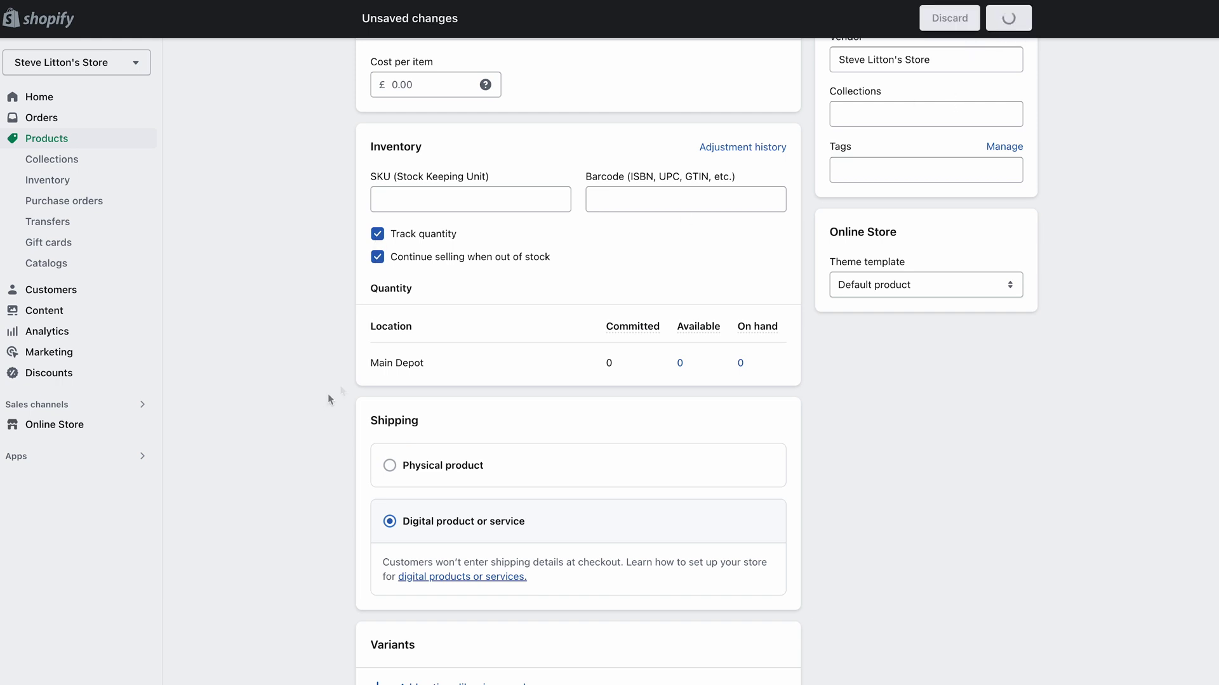
scroll(367, 368, down, 10)
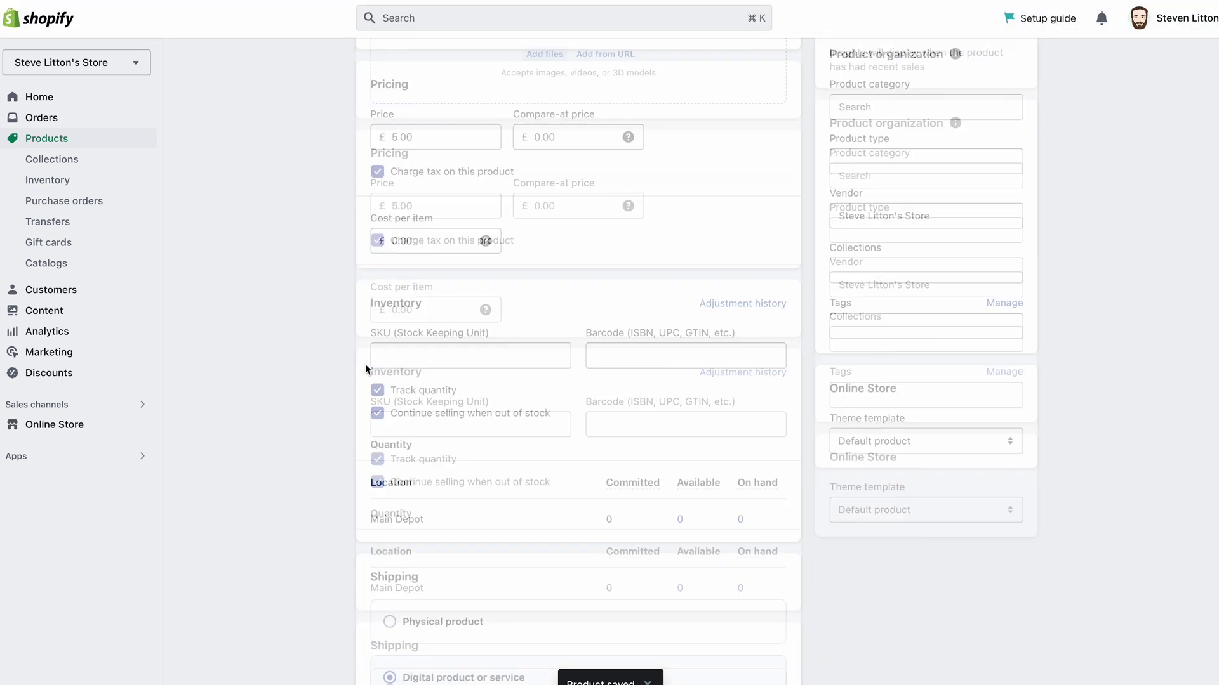
scroll(364, 367, up, 10)
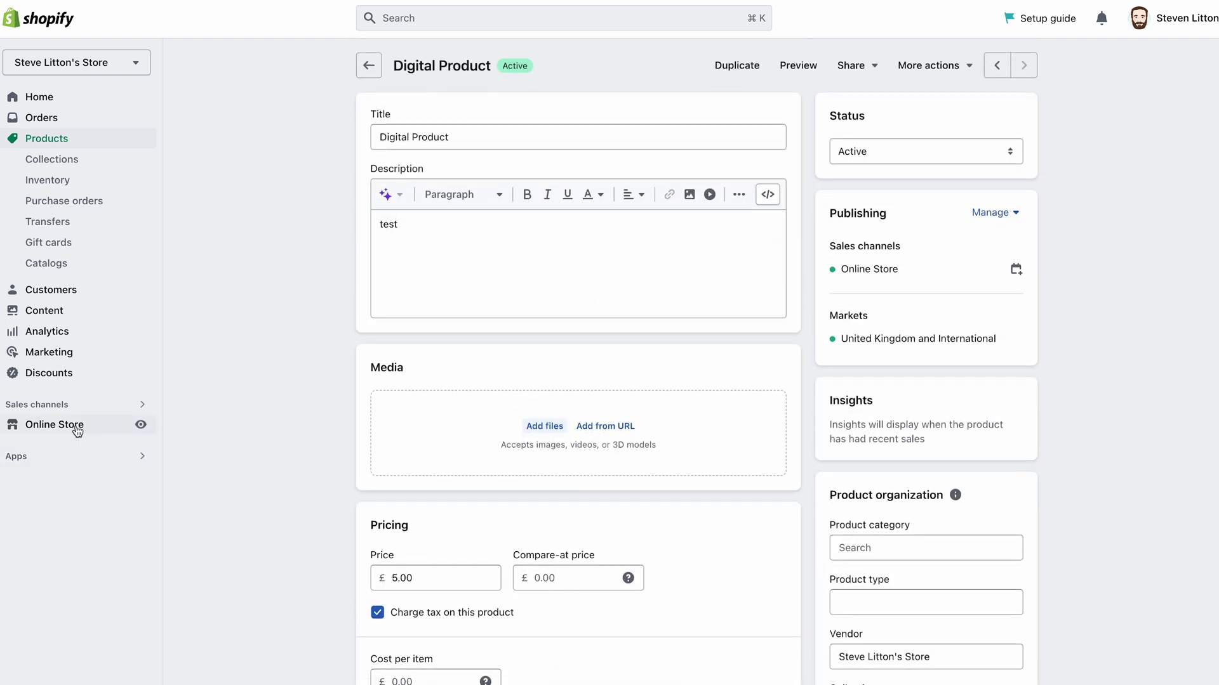
Open the Digital Downloads app and go to Digital Product's Add digital files page.
click(16, 457)
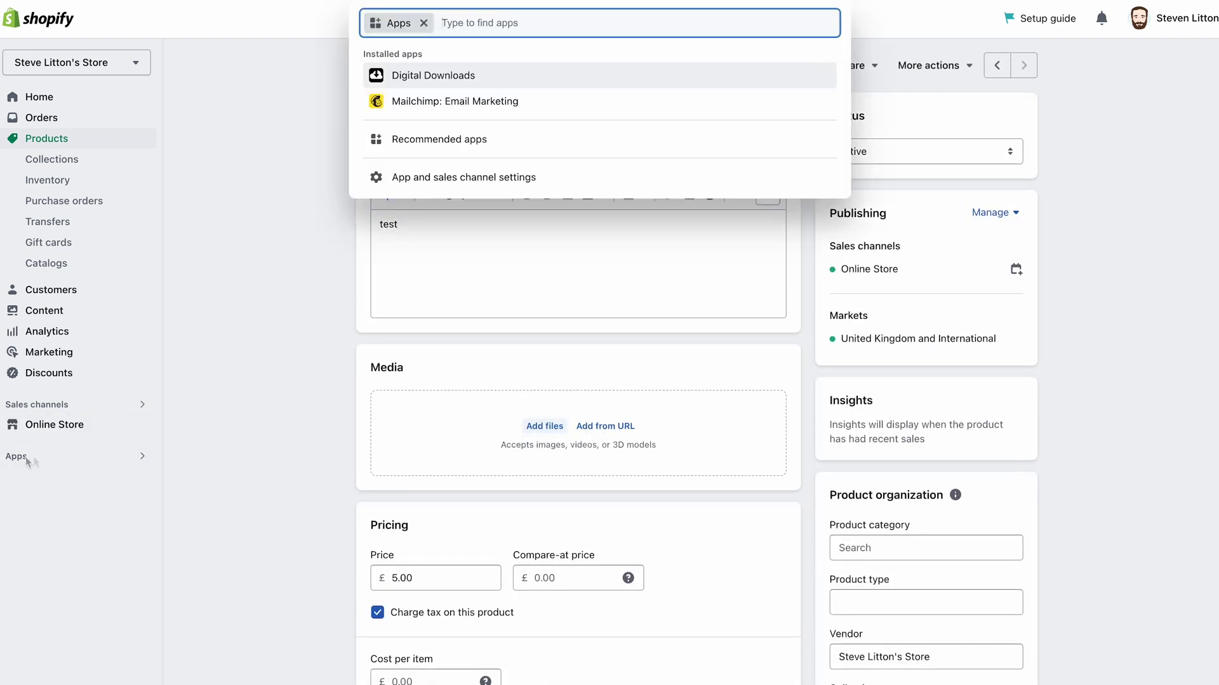
click(412, 81)
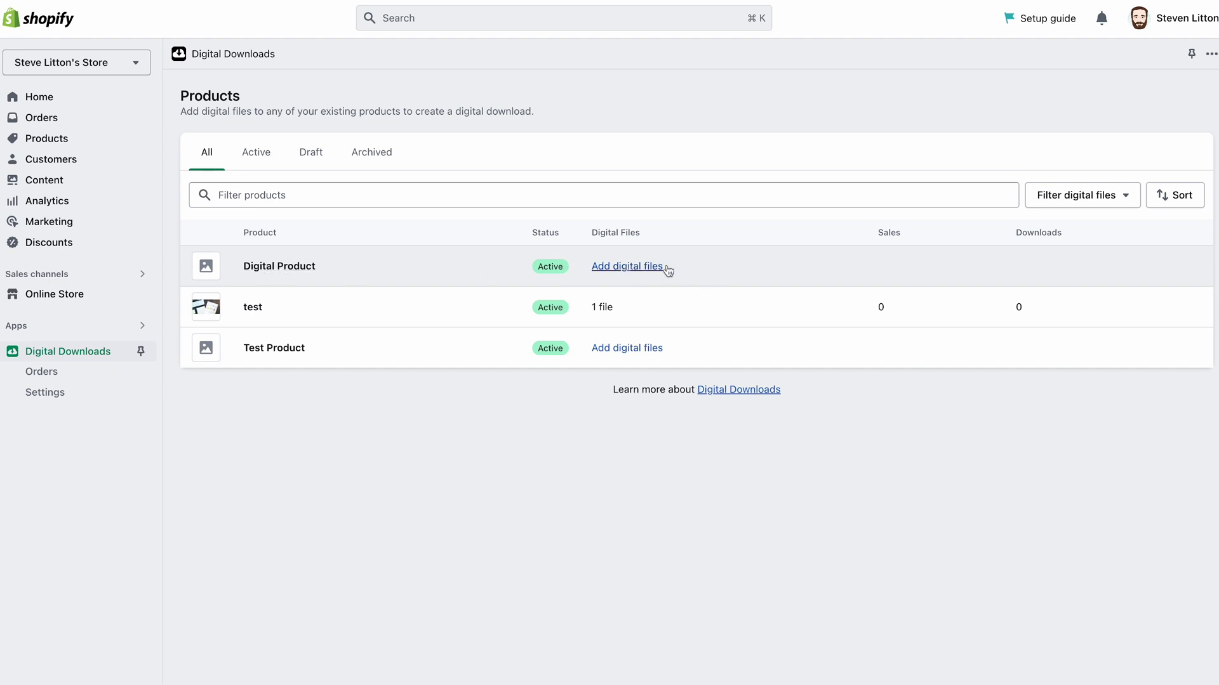
click(263, 269)
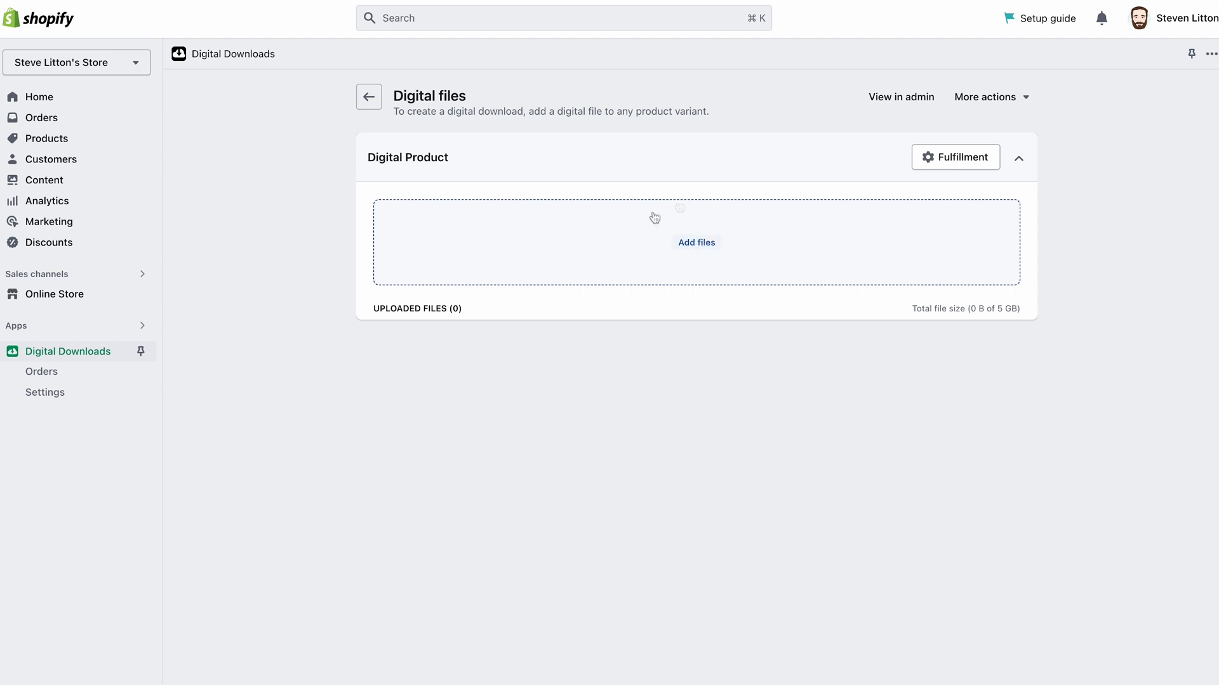
Upload the b7308499 JPG (39.9 kB) from Downloads as Digital Product's digital file.
drag(961, 307, 1080, 318)
click(1022, 311)
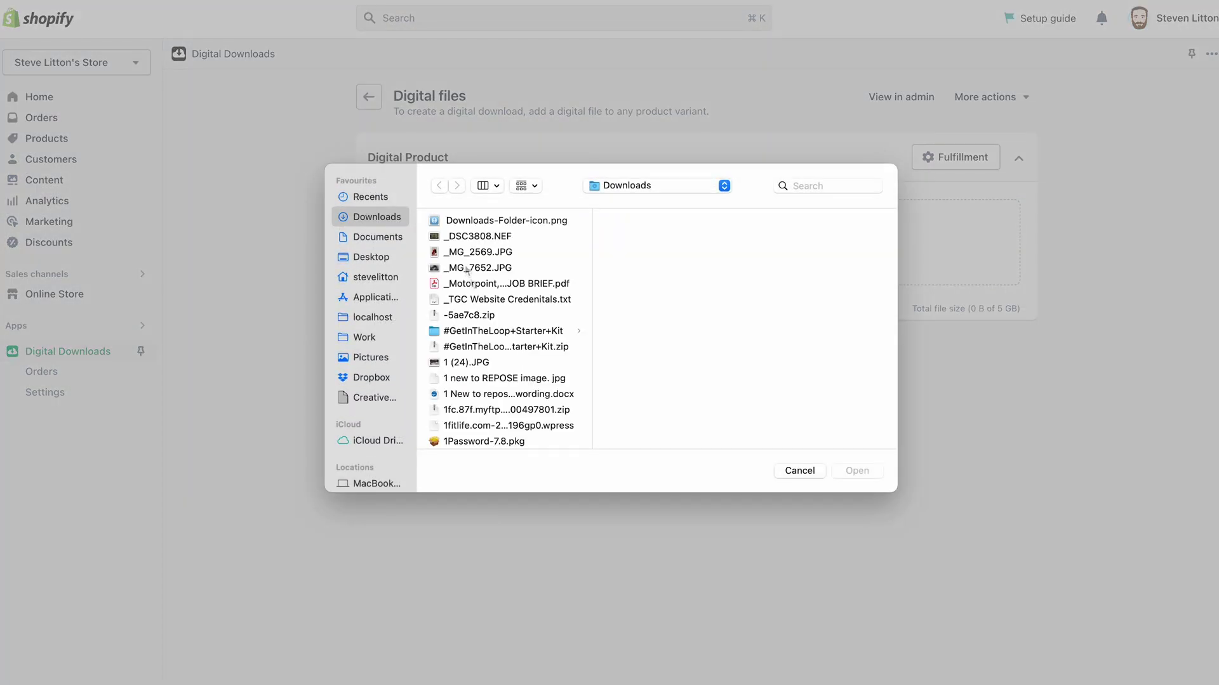
scroll(476, 343, down, 15)
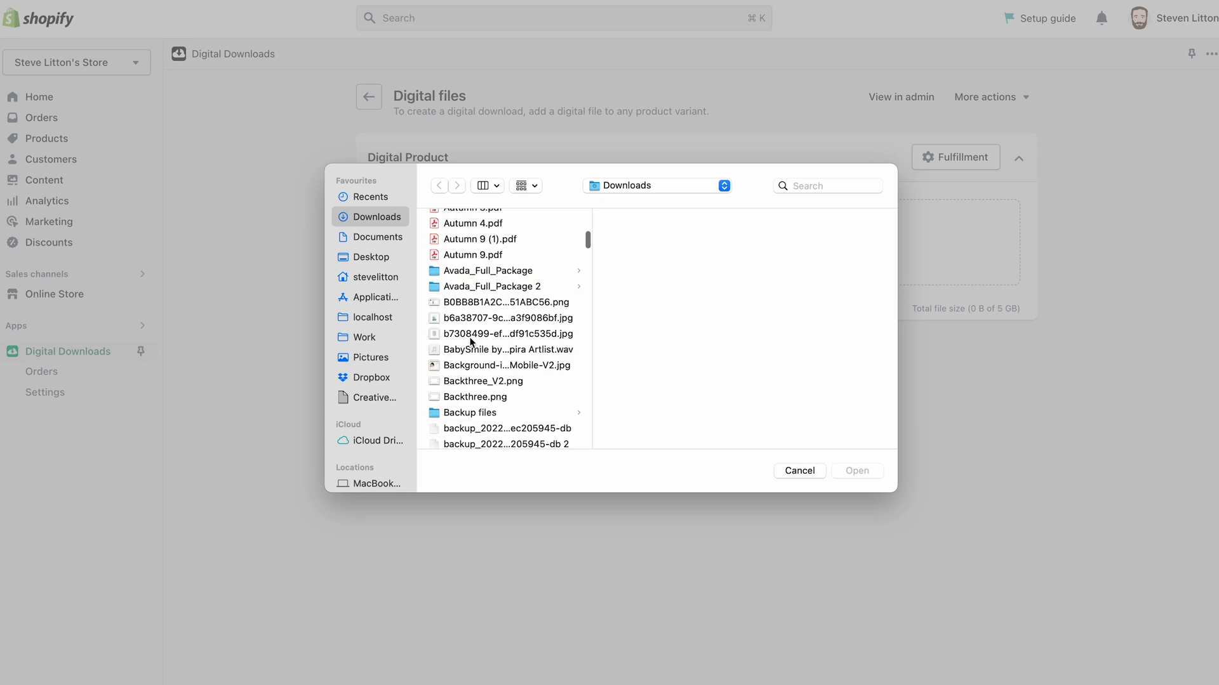
click(500, 333)
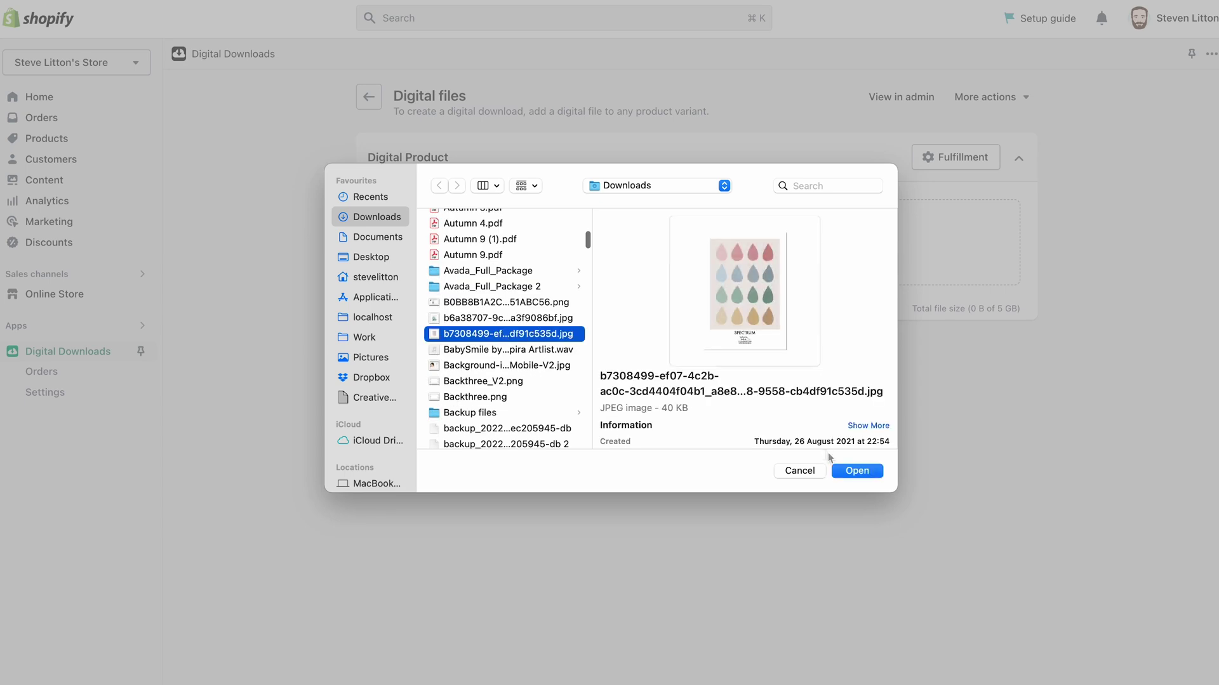
click(857, 470)
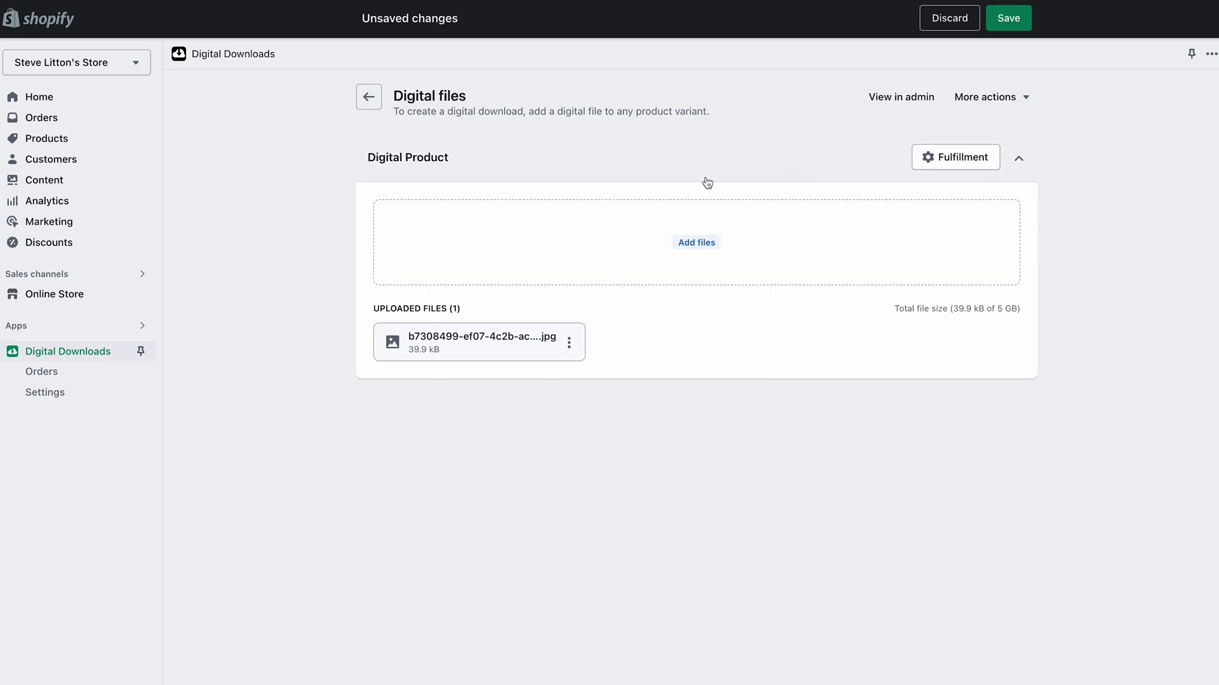
In Fulfillment, keep files sent automatically, turn off unlimited downloads and set Max downloads to 3.
click(946, 164)
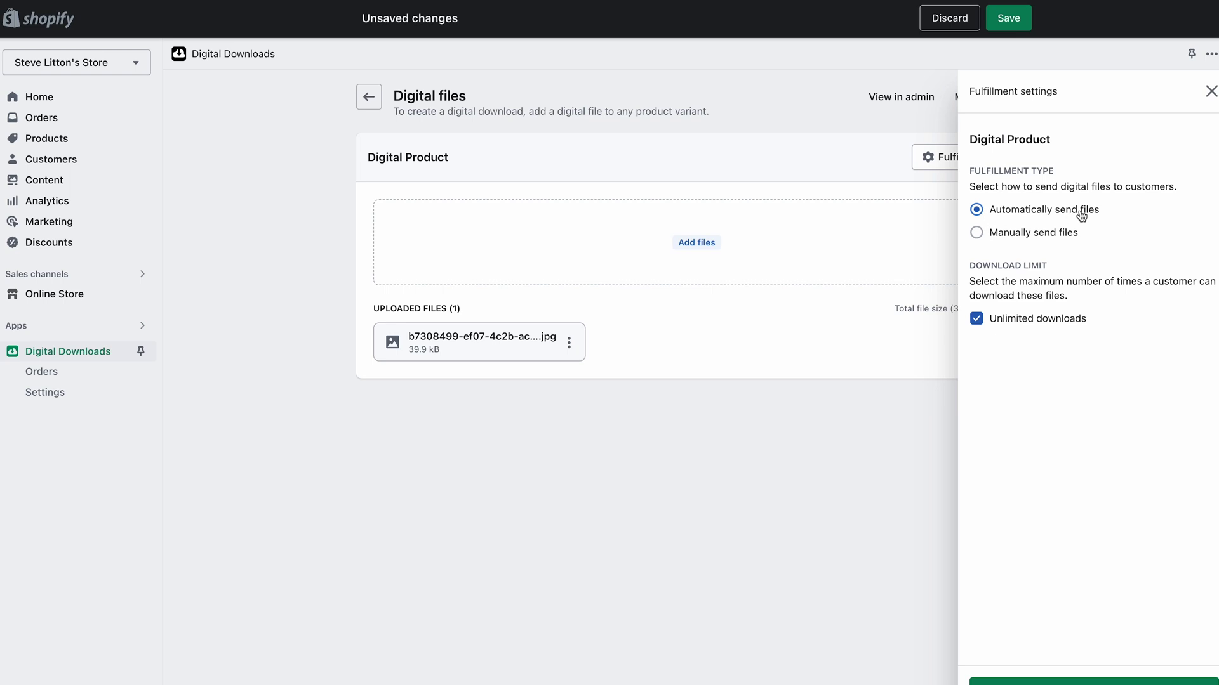
click(976, 233)
click(977, 211)
click(977, 319)
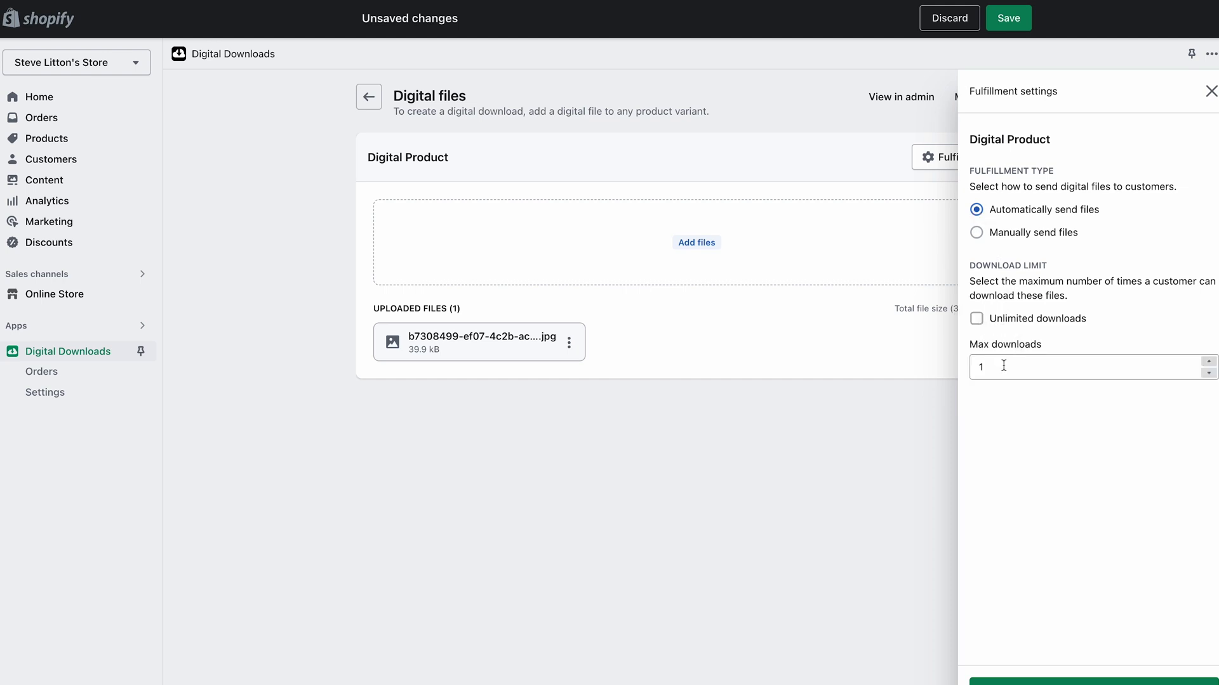
click(977, 320)
click(976, 320)
click(983, 366)
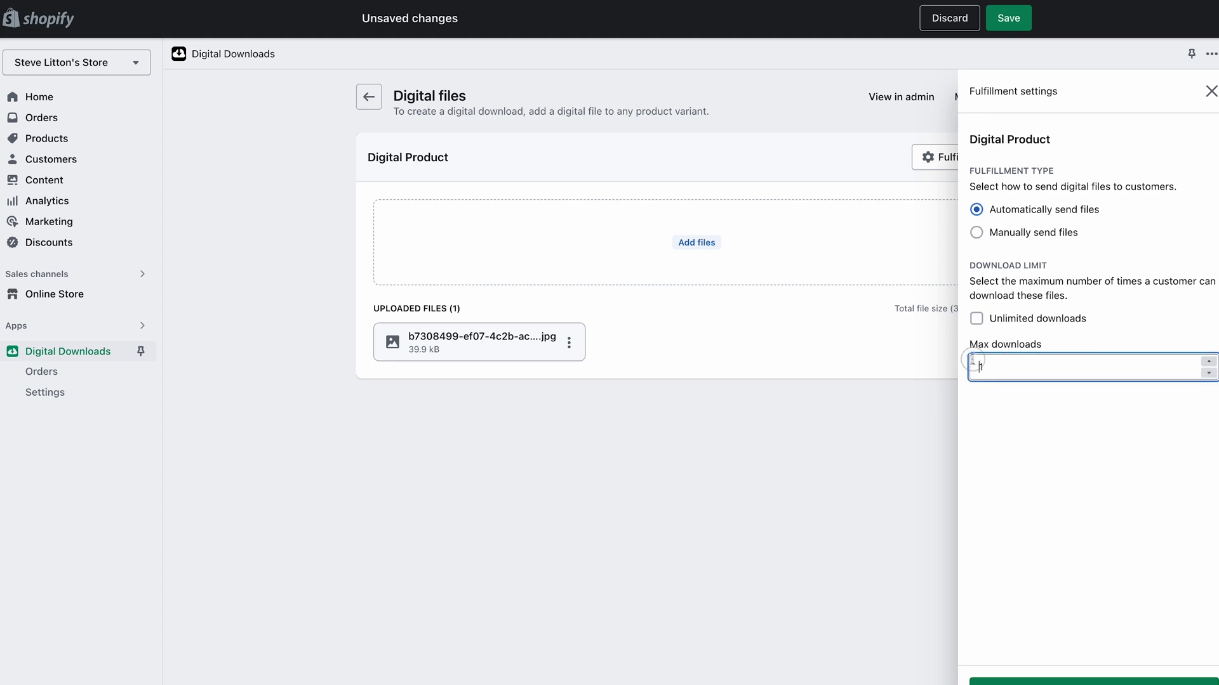
double_click(1011, 372)
text(3)
click(1090, 681)
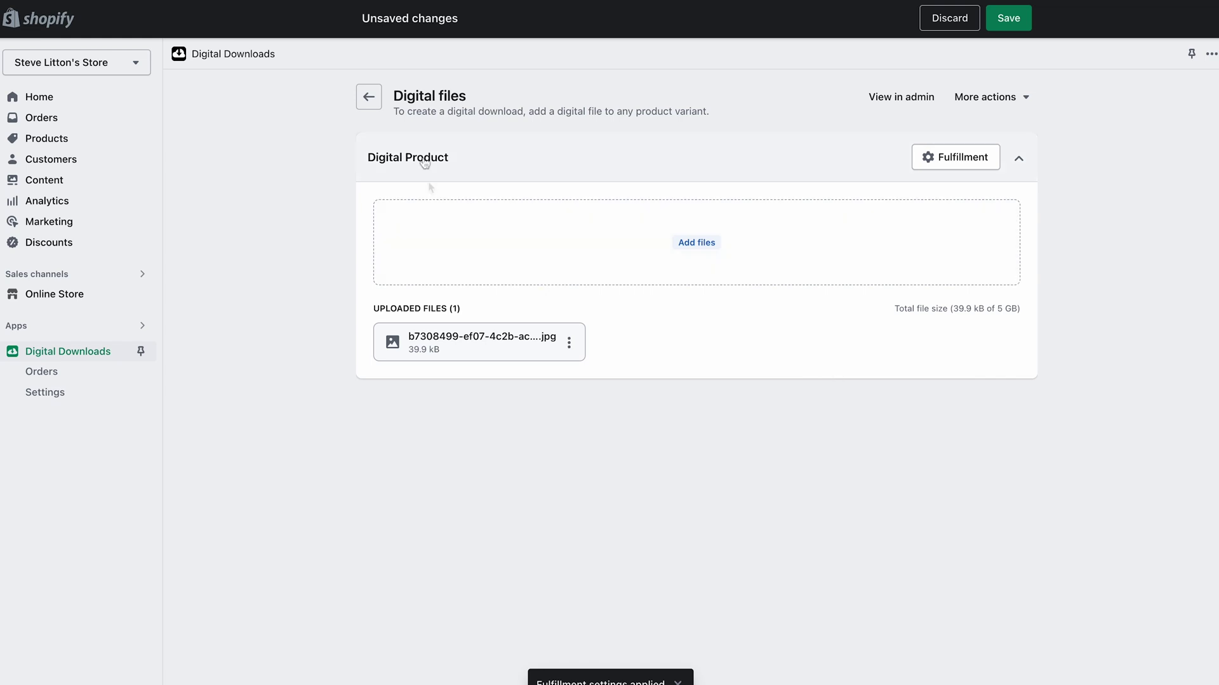
click(369, 97)
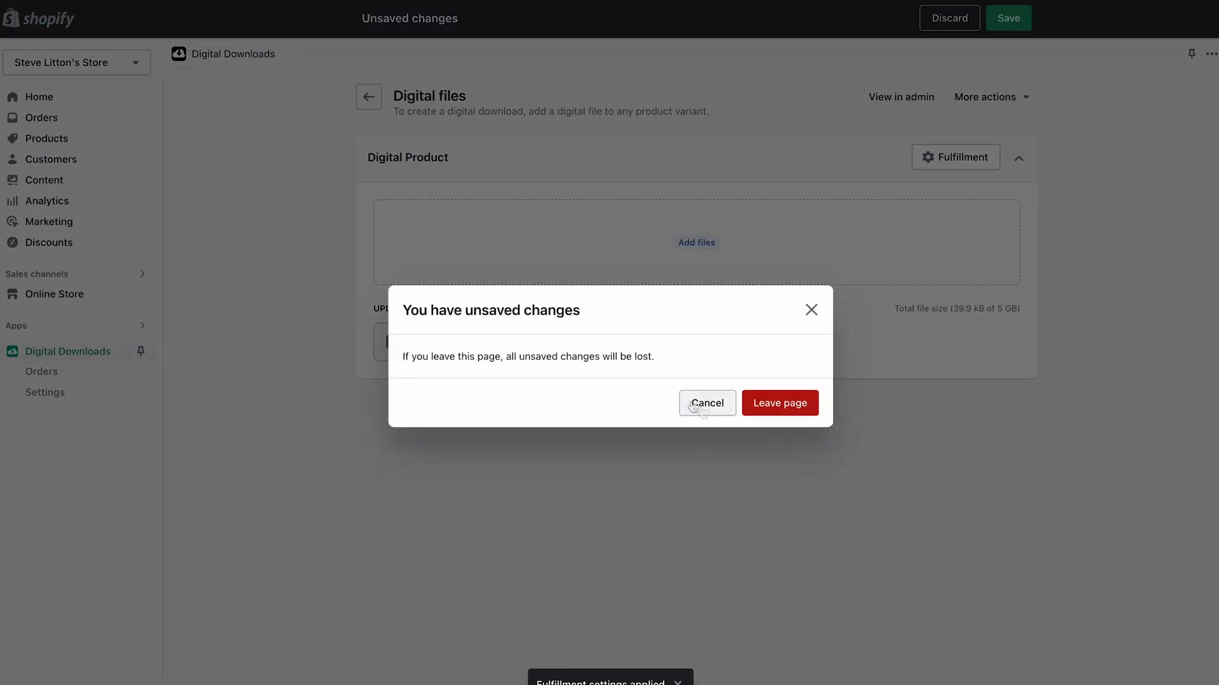
Save Digital Product's digital file changes and go back to the Digital Downloads product list.
click(811, 310)
click(995, 16)
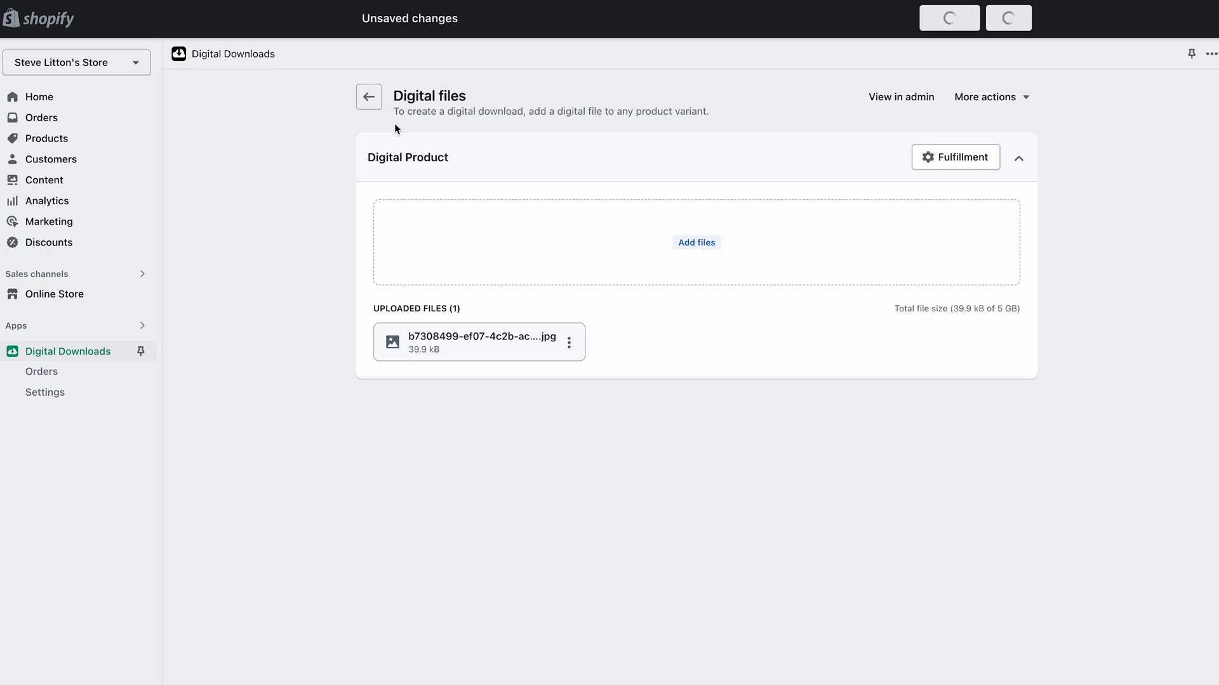
click(370, 99)
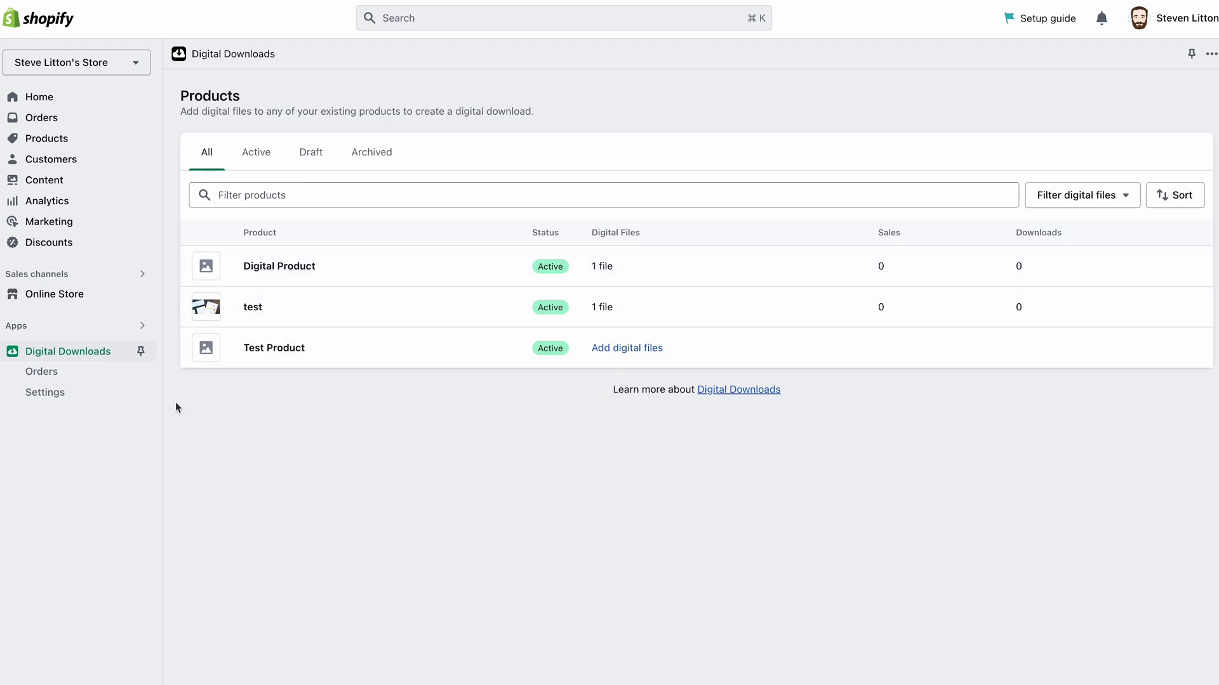
Open Digital Downloads settings and edit the 'Download ready' customer email template.
click(49, 377)
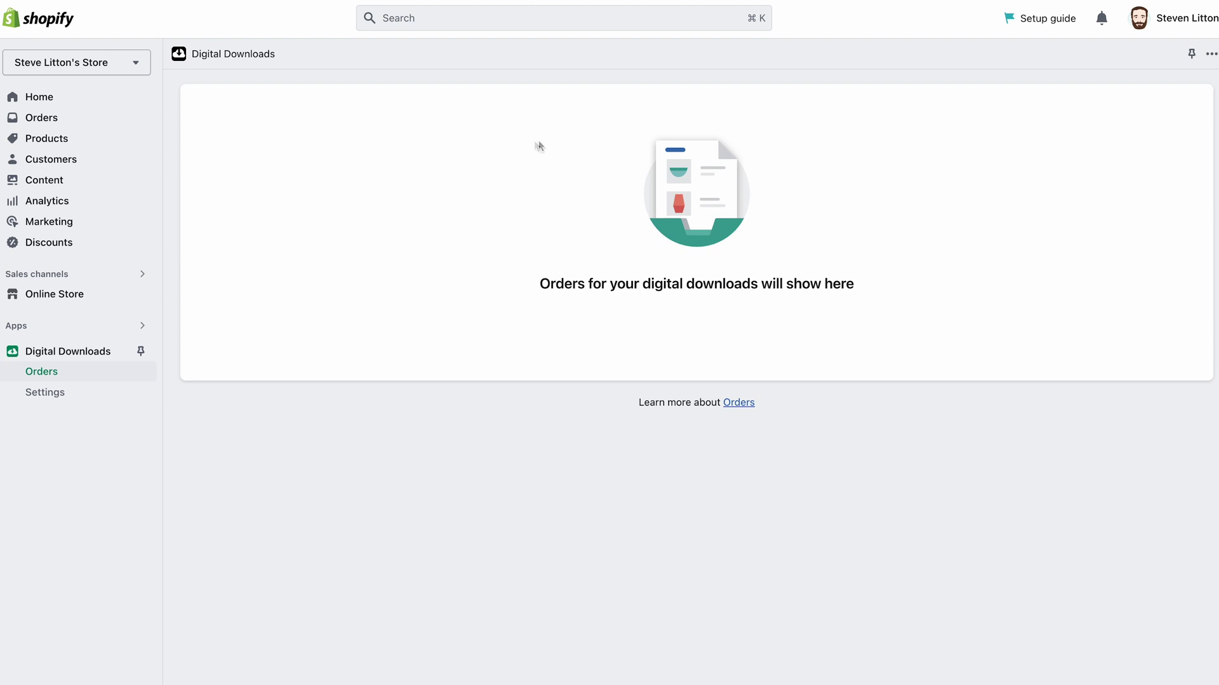
click(46, 391)
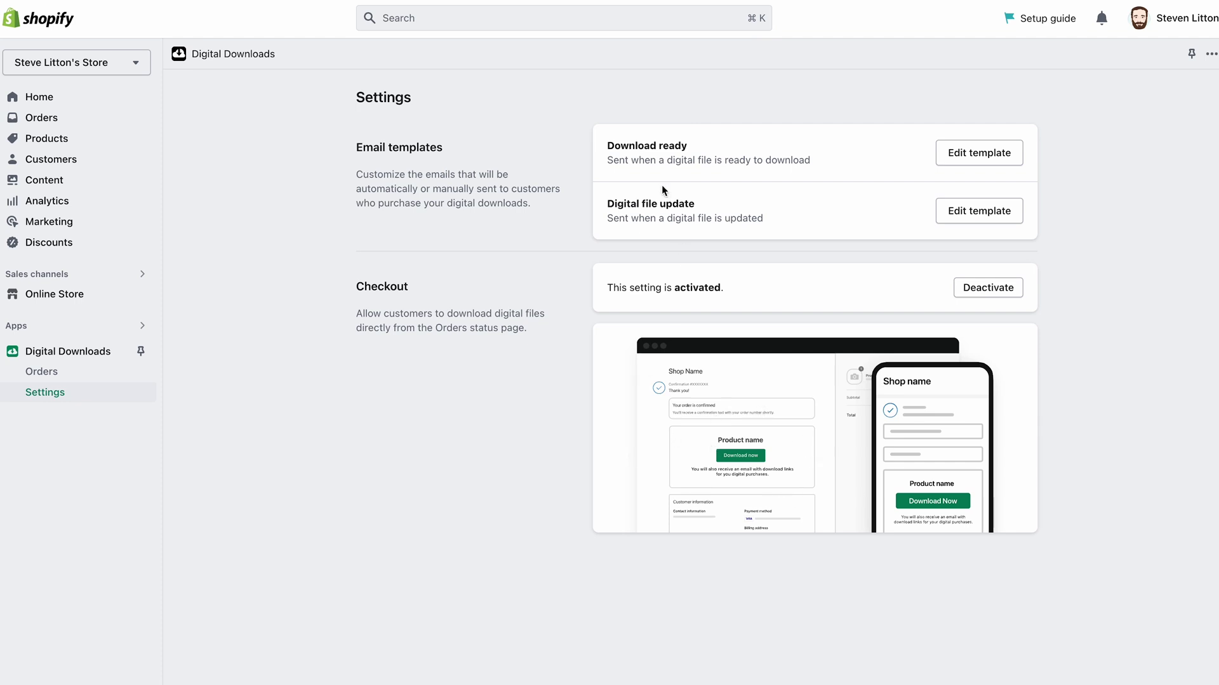
drag(594, 138, 1033, 222)
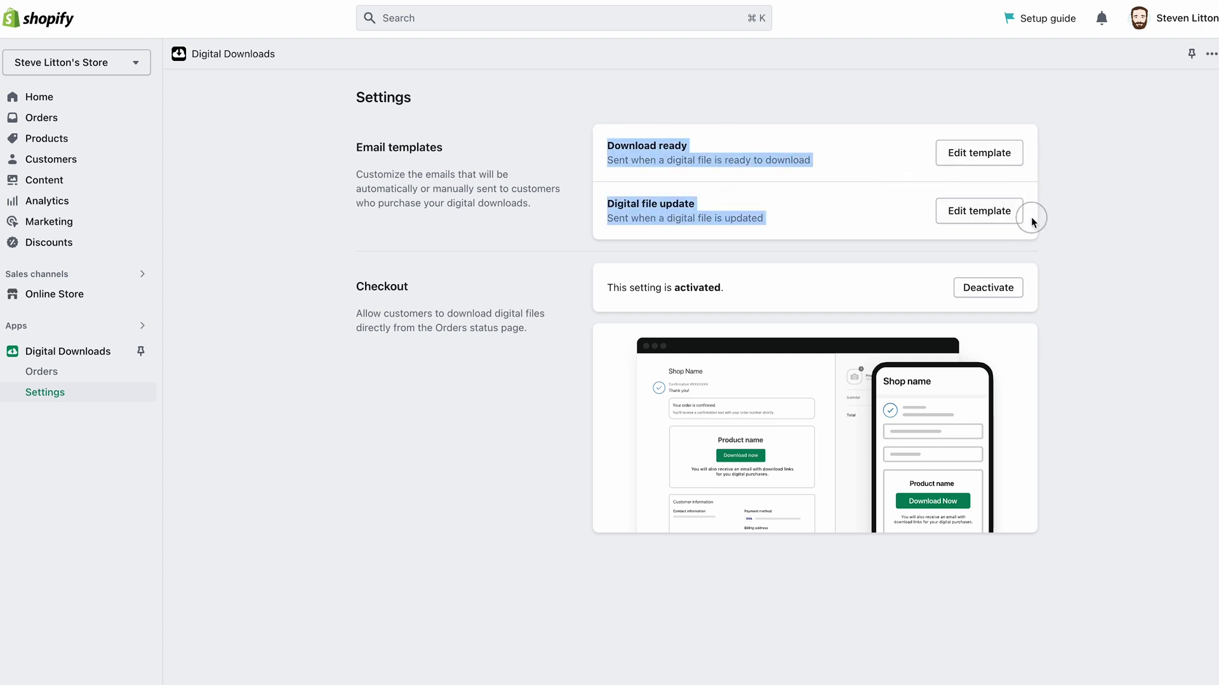
click(810, 156)
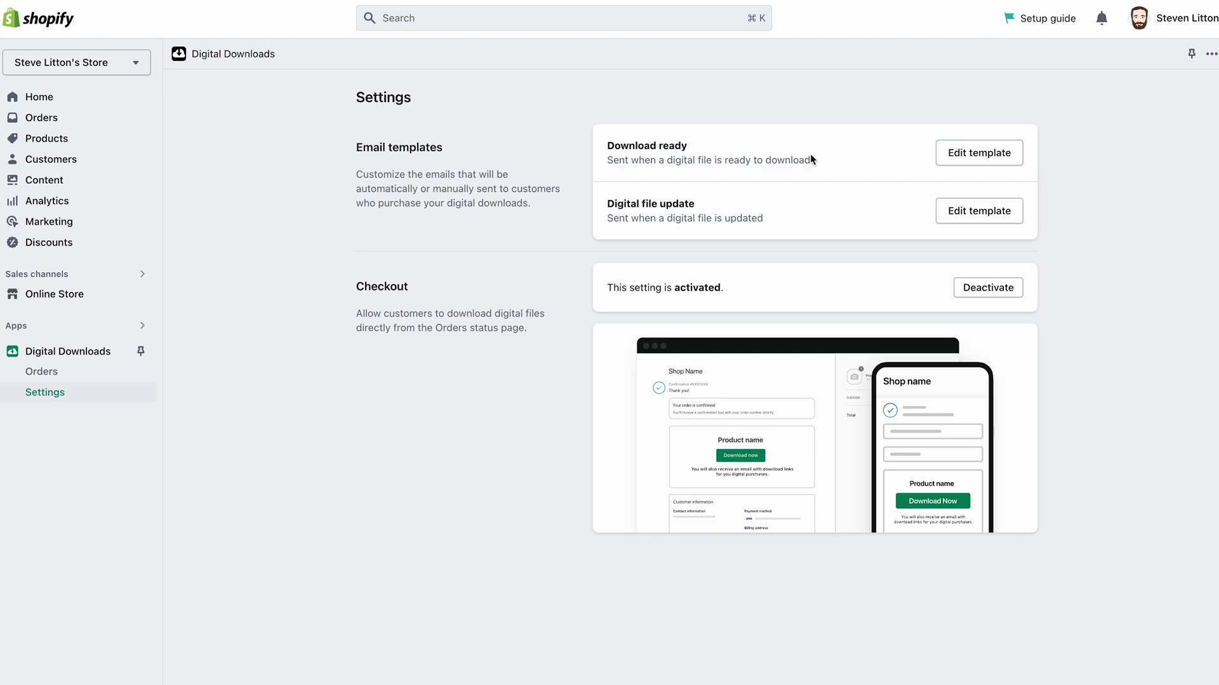
click(989, 154)
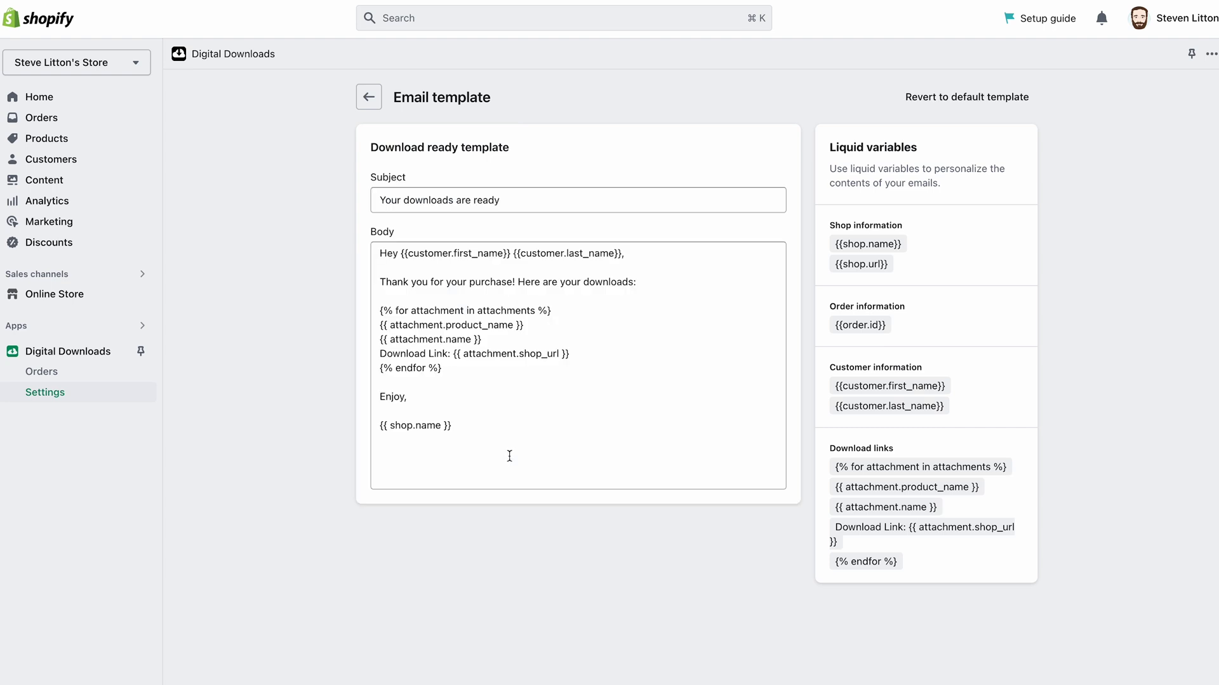
drag(506, 454, 381, 313)
drag(604, 353, 372, 356)
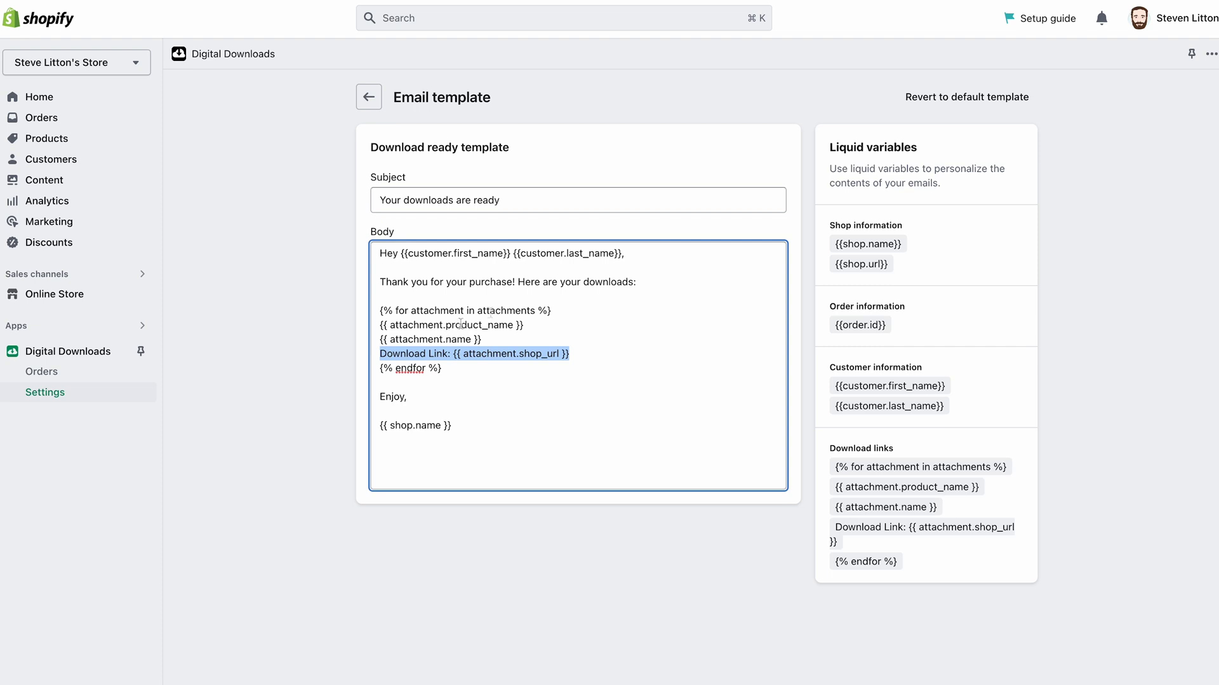
click(366, 101)
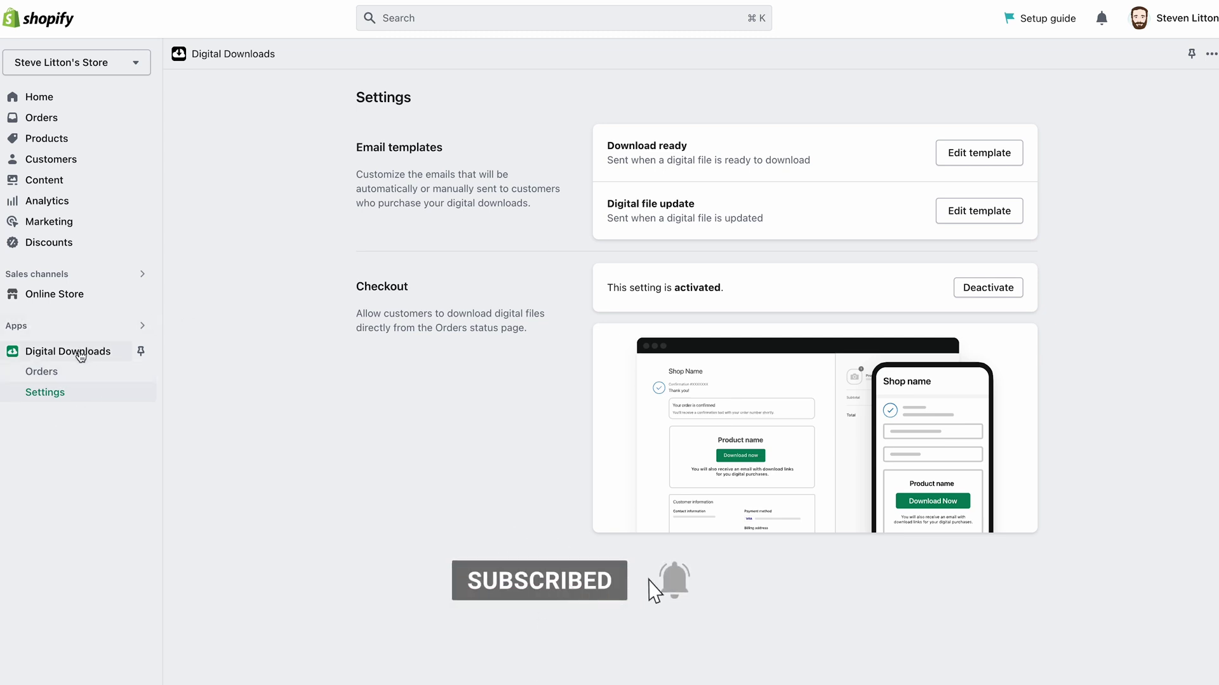
click(975, 216)
drag(482, 434, 353, 248)
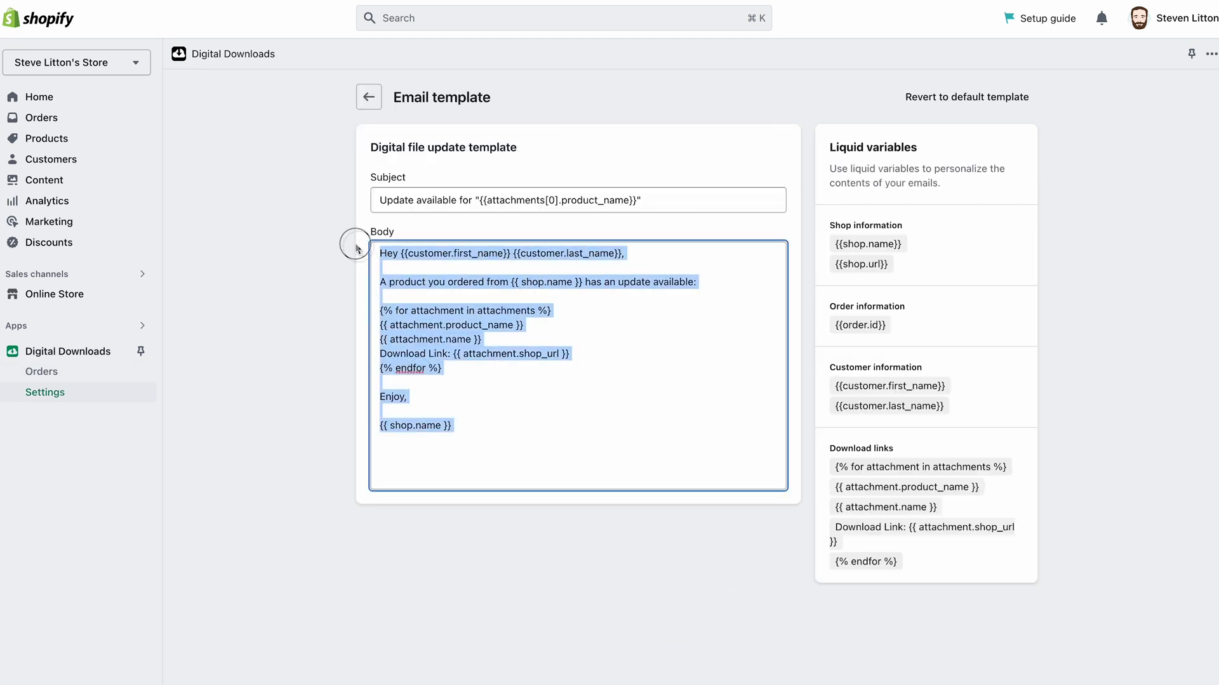
click(330, 278)
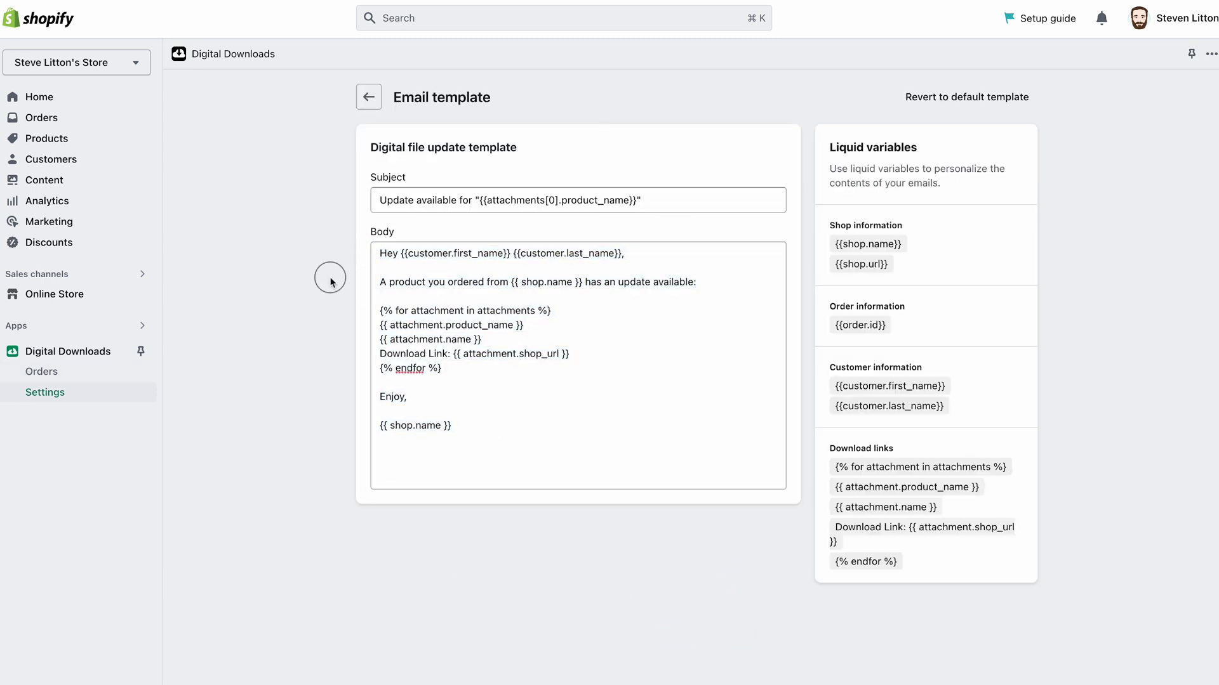
click(376, 101)
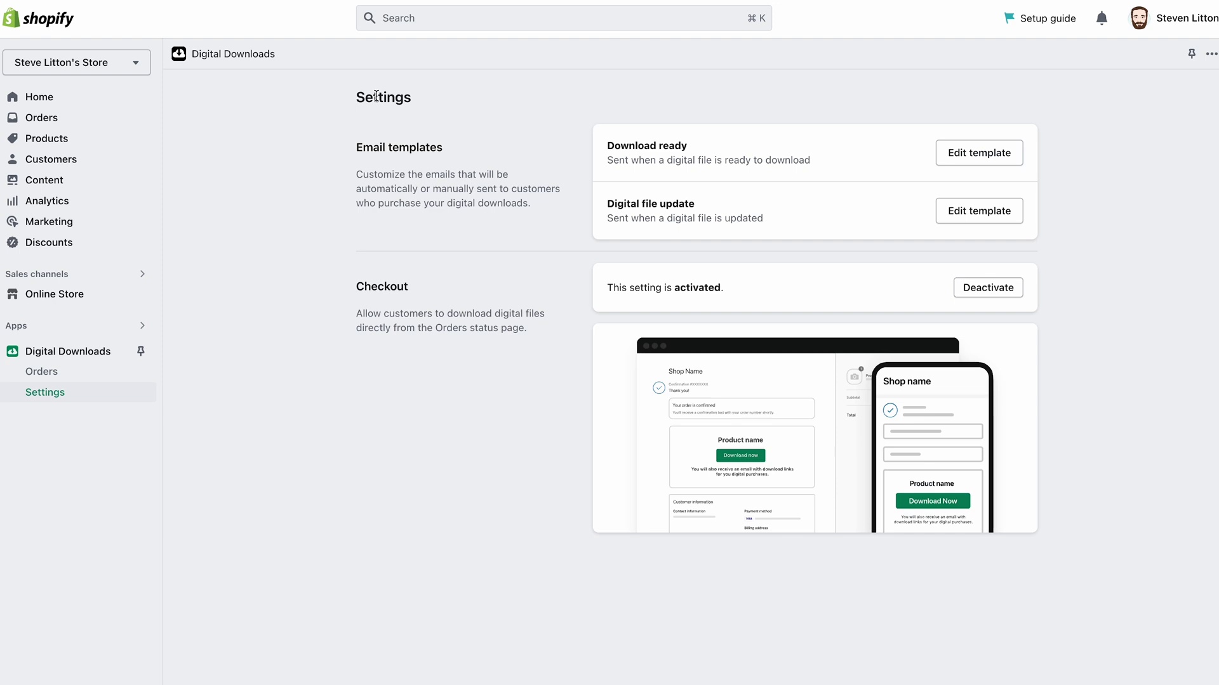
click(43, 373)
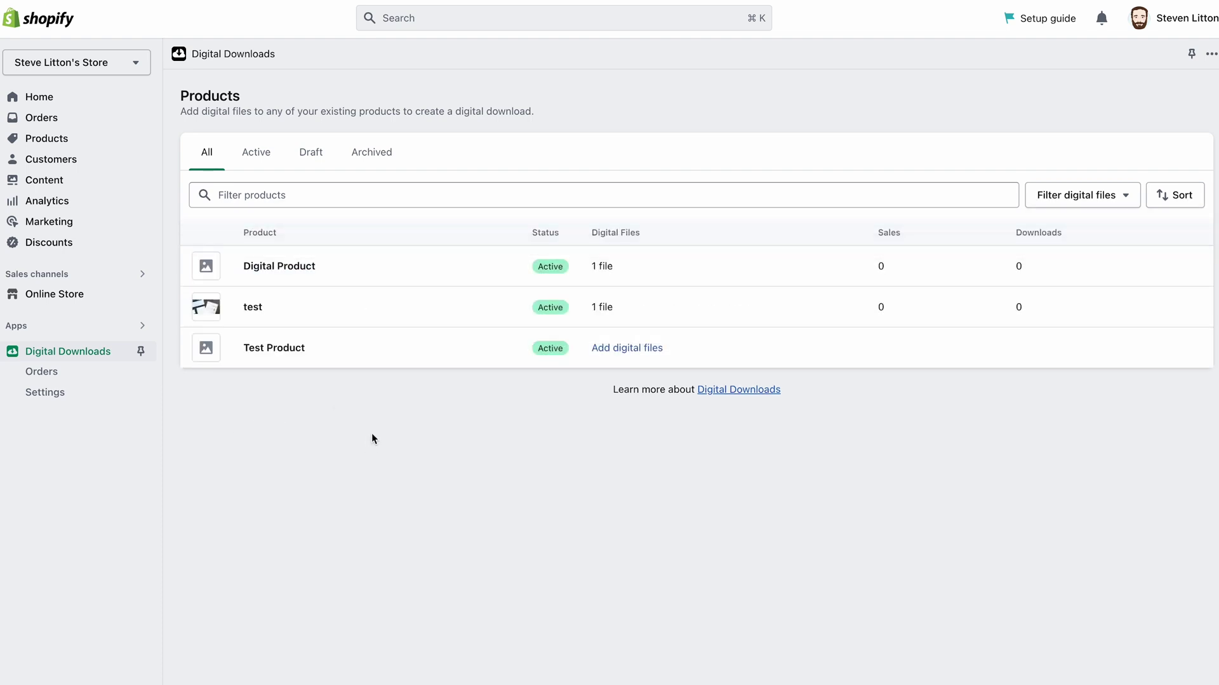
Create and copy a download link for Digital Product's JPG, then view the product in admin.
click(279, 264)
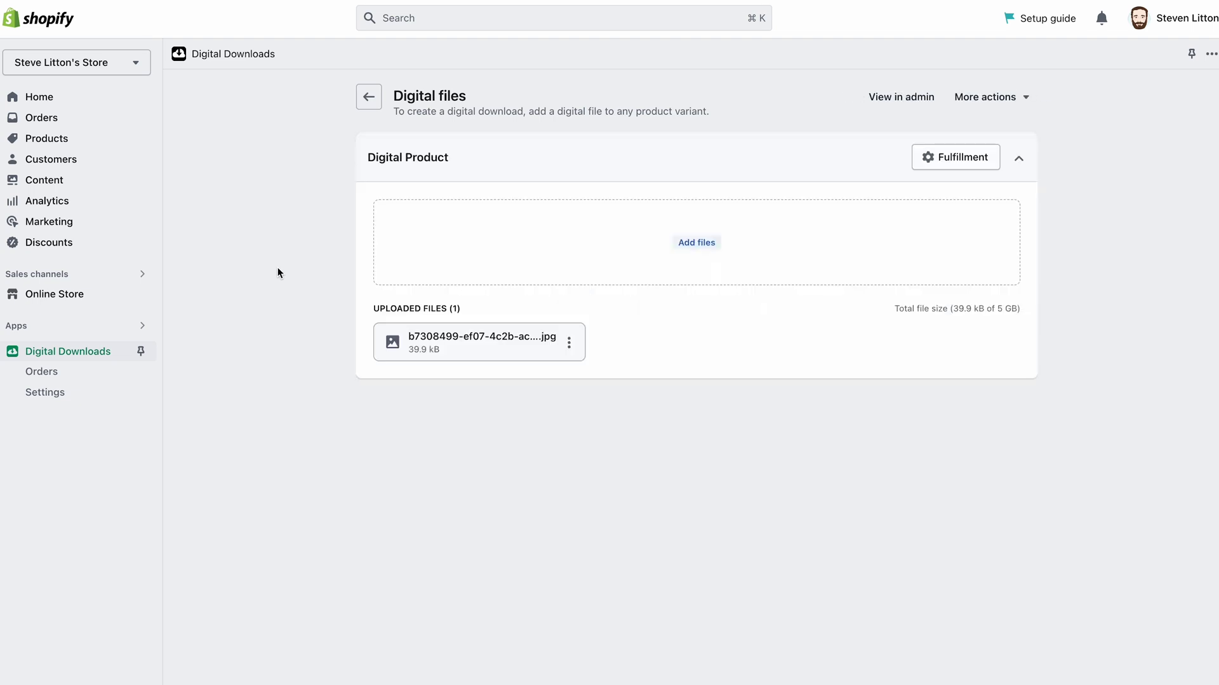
click(569, 344)
click(693, 372)
click(1010, 105)
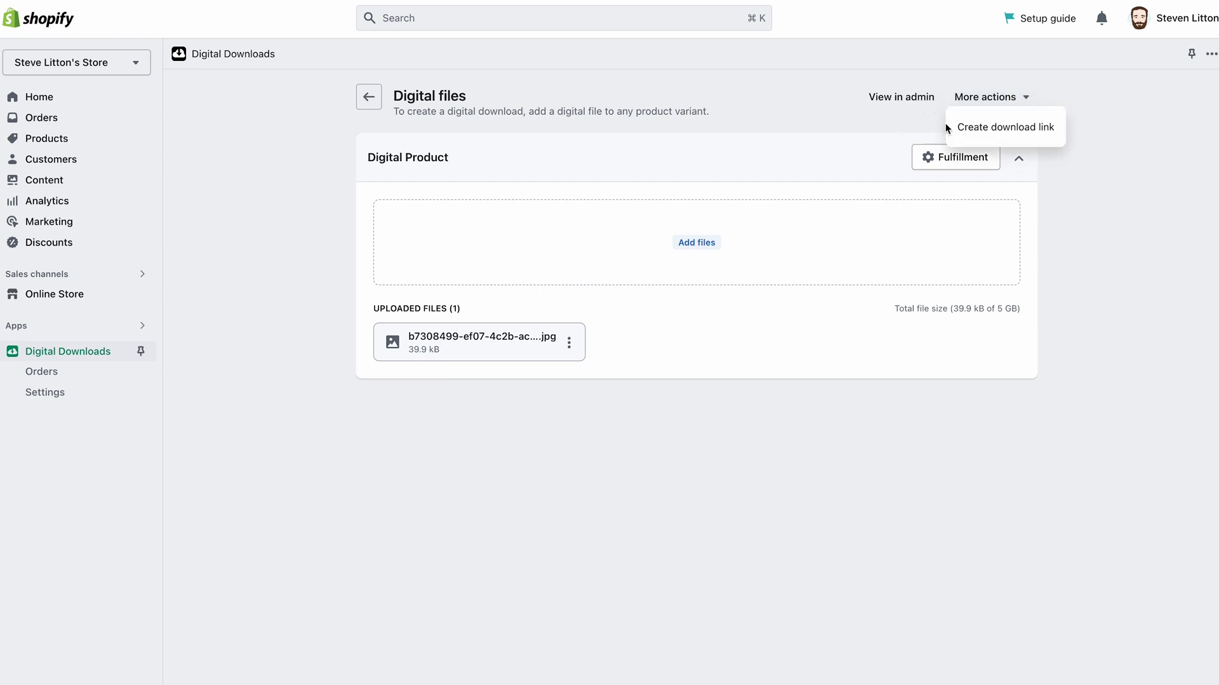
click(992, 130)
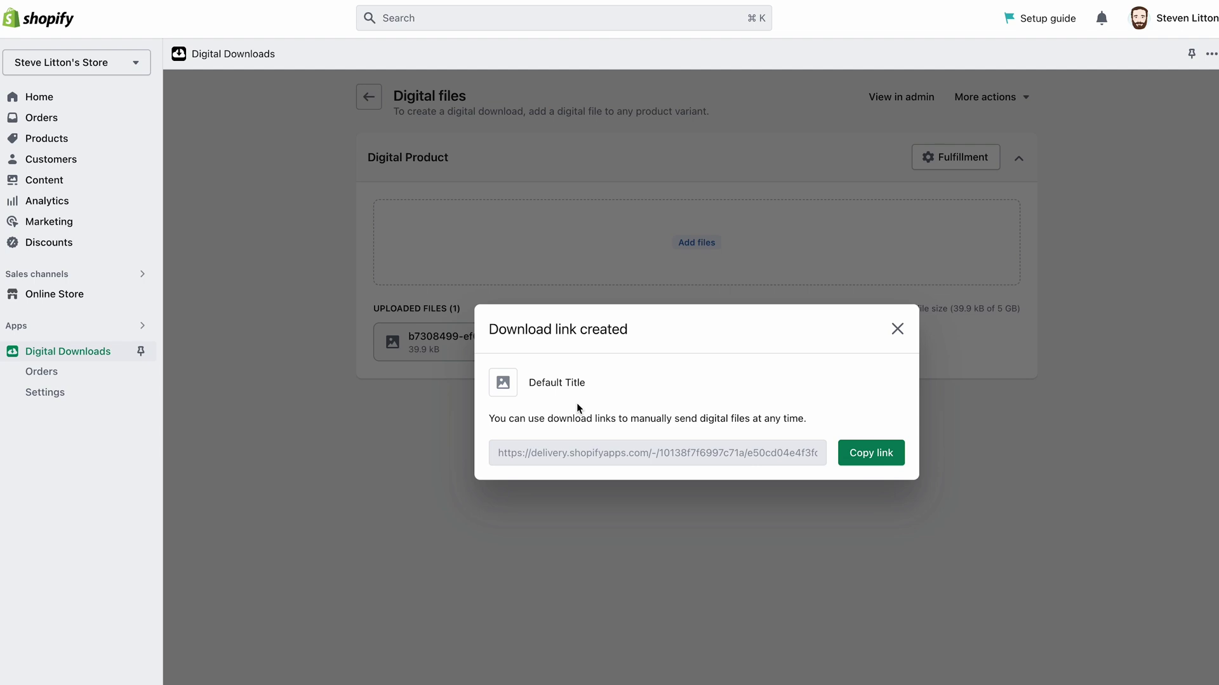
click(864, 455)
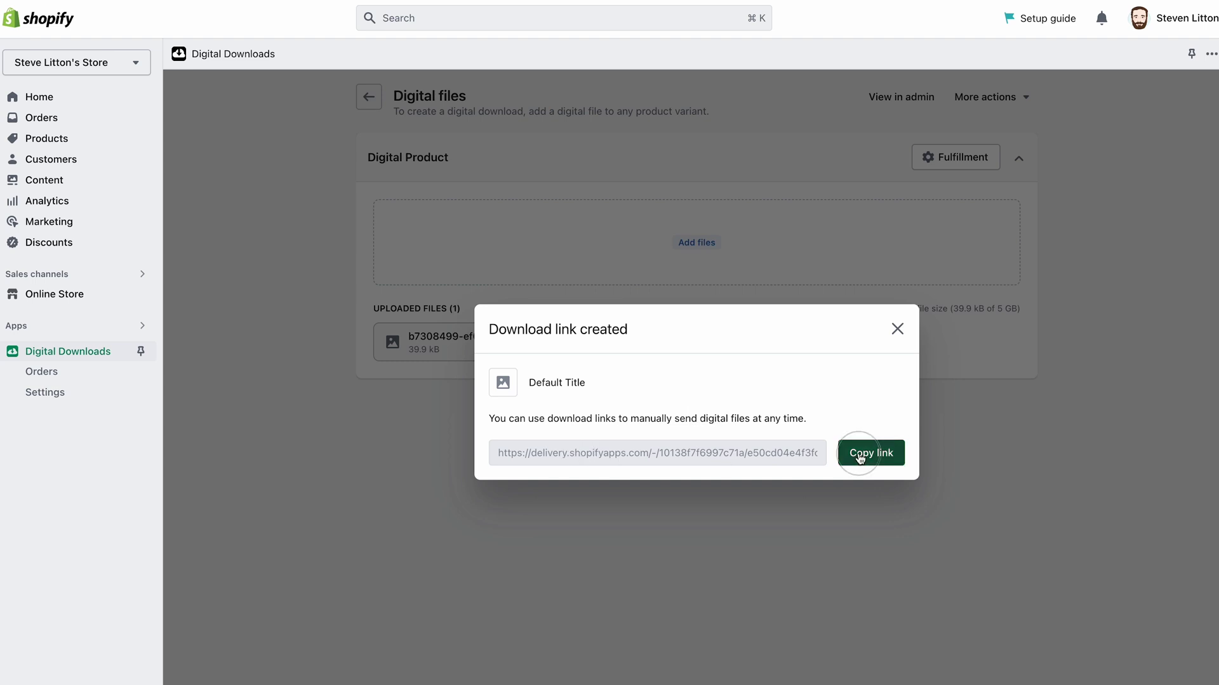
click(890, 333)
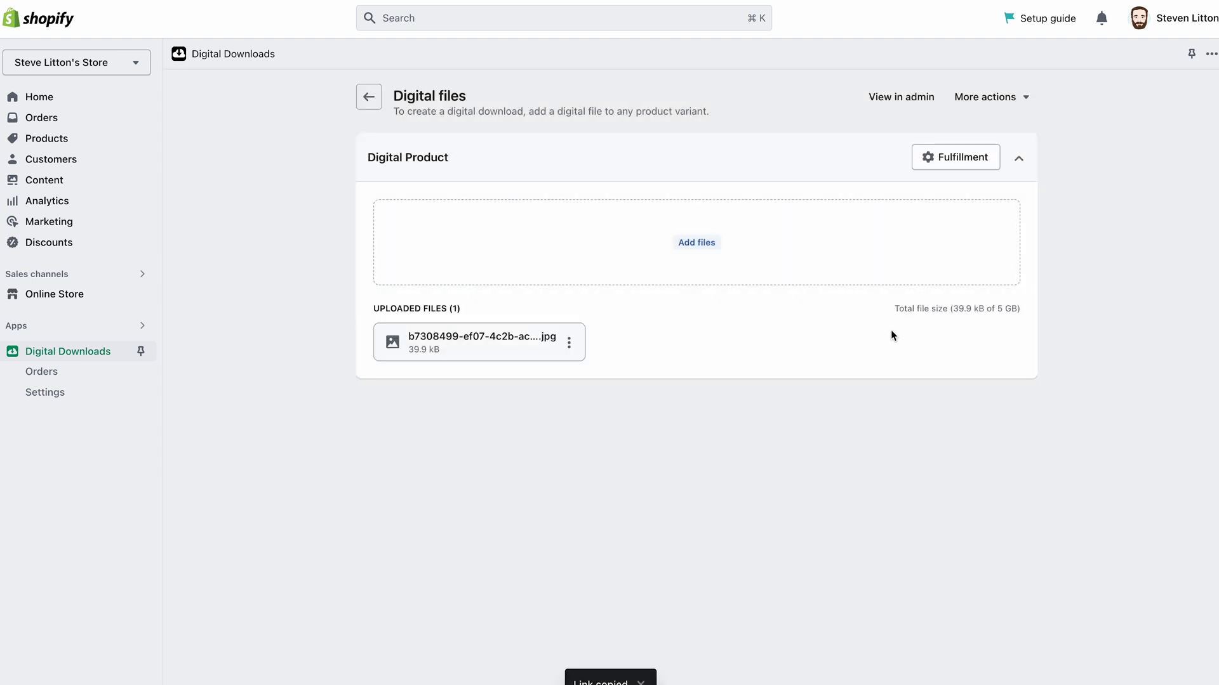
click(911, 103)
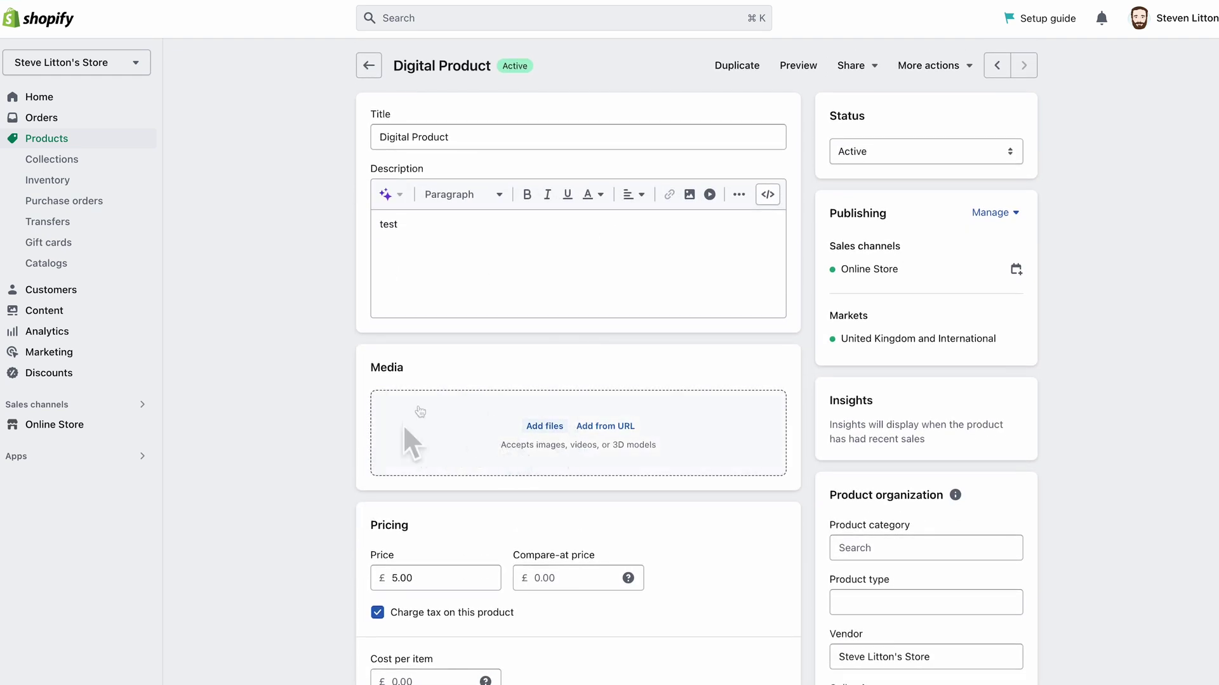
scroll(447, 519, down, 3)
scroll(447, 519, down, 3)
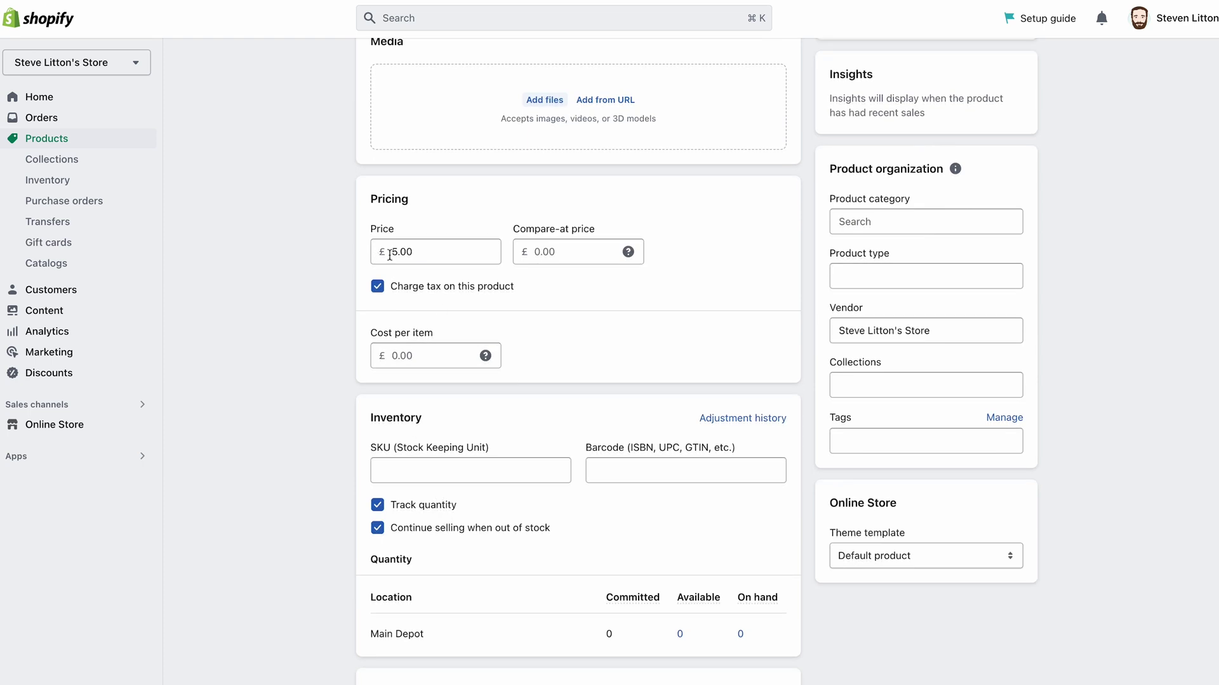
scroll(400, 416, down, 5)
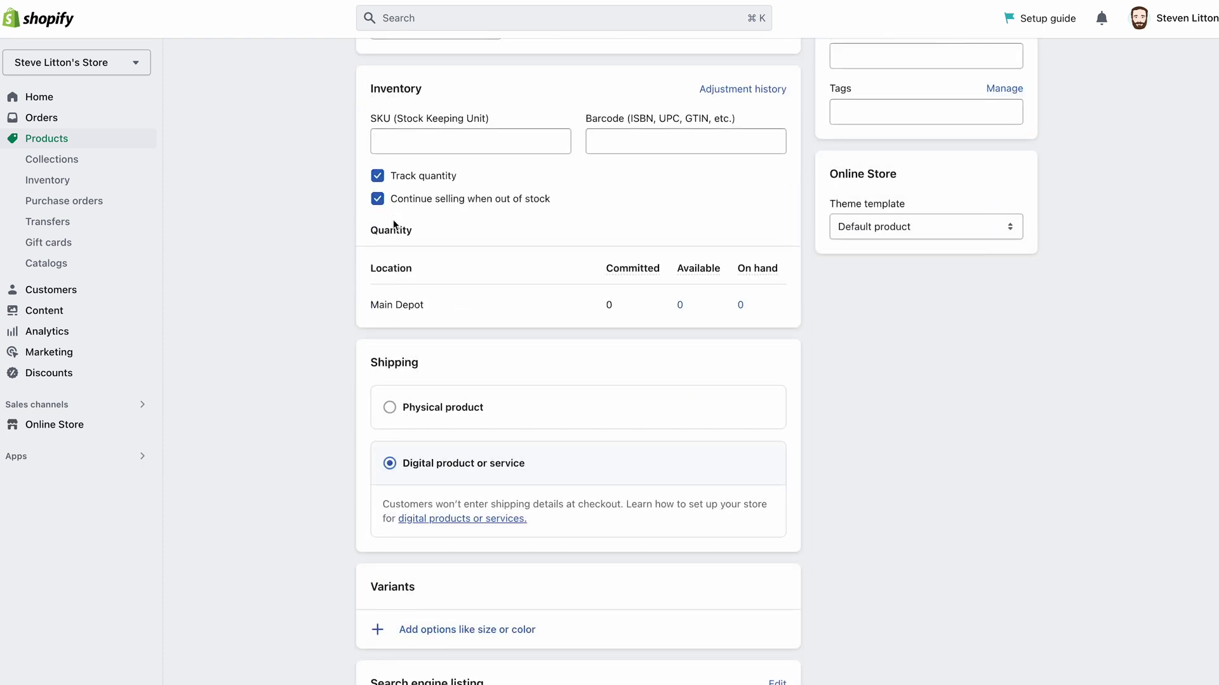
scroll(466, 383, down, 2)
scroll(463, 384, up, 4)
scroll(461, 383, down, 3)
scroll(427, 362, up, 1)
scroll(444, 413, down, 2)
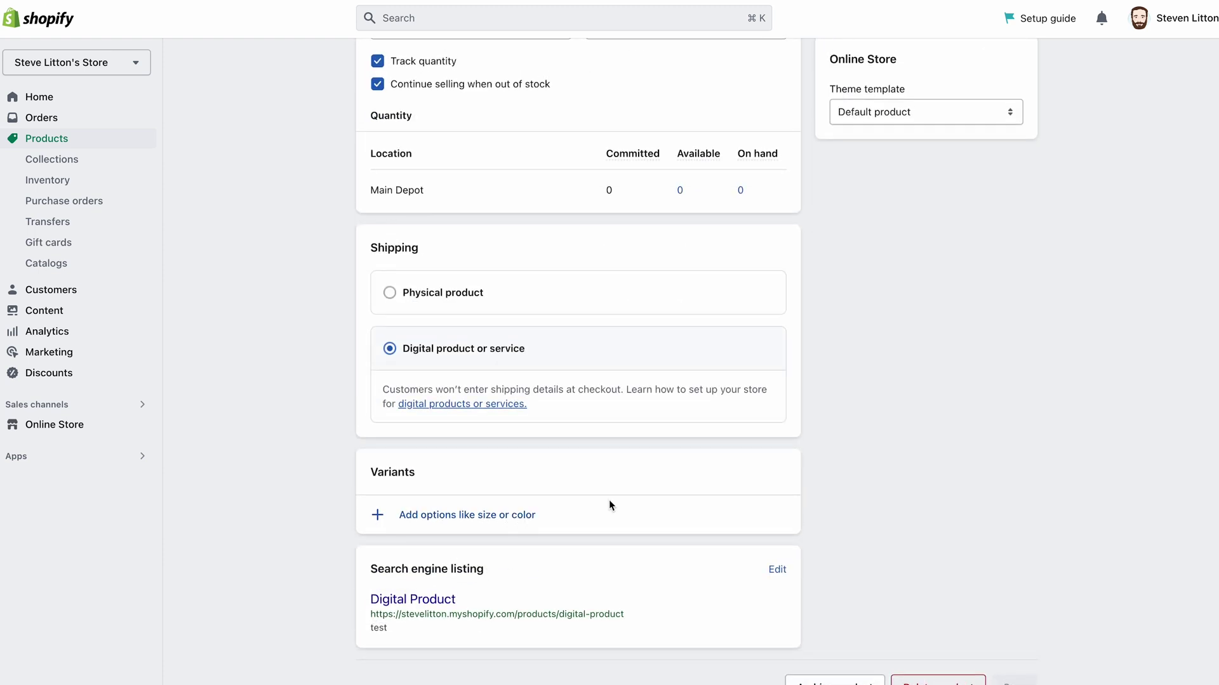
scroll(718, 506, up, 10)
scroll(716, 506, down, 3)
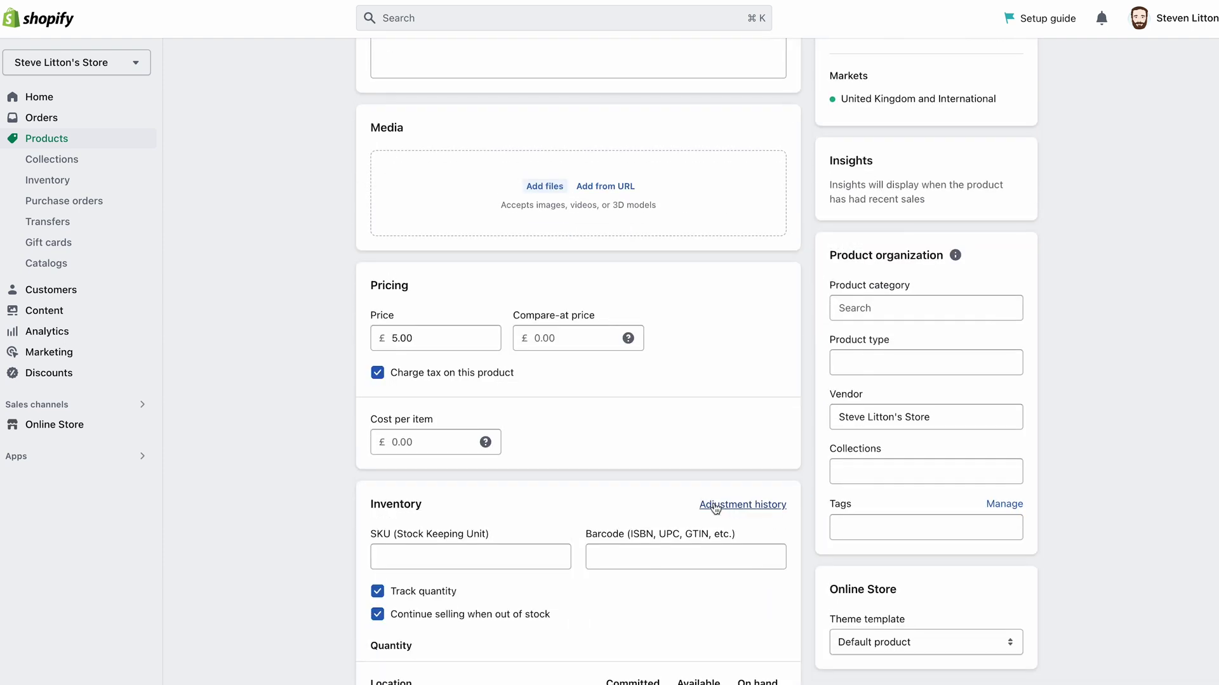
scroll(679, 514, up, 4)
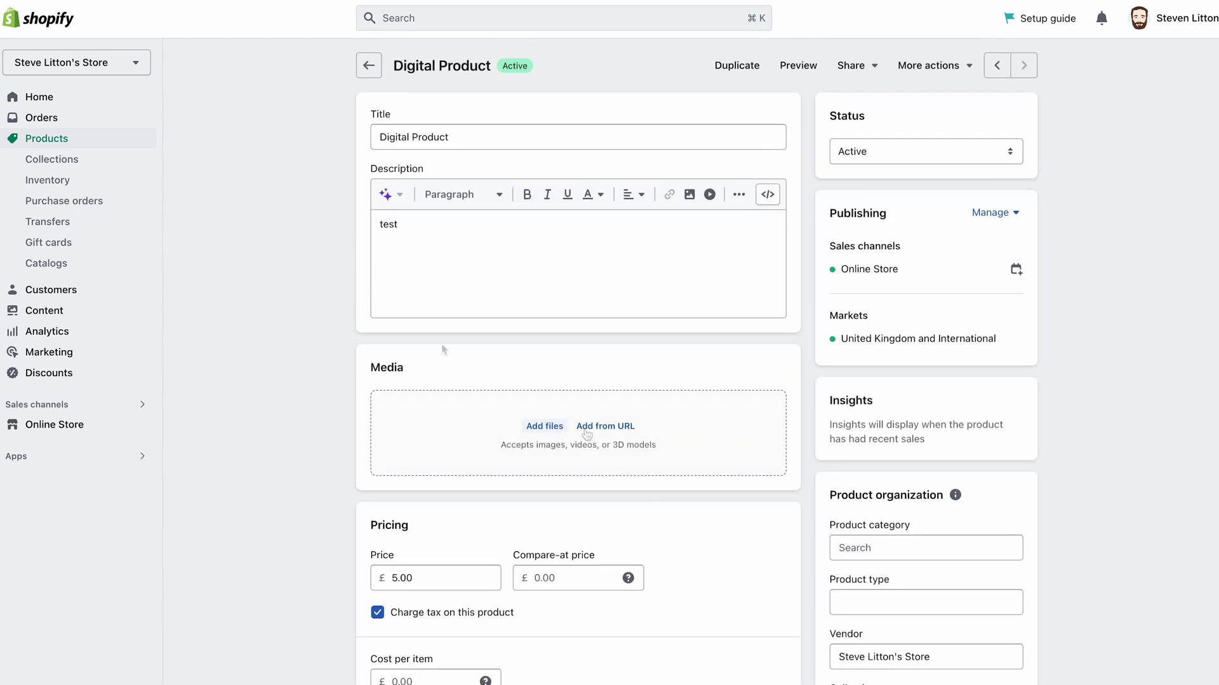
scroll(433, 319, down, 4)
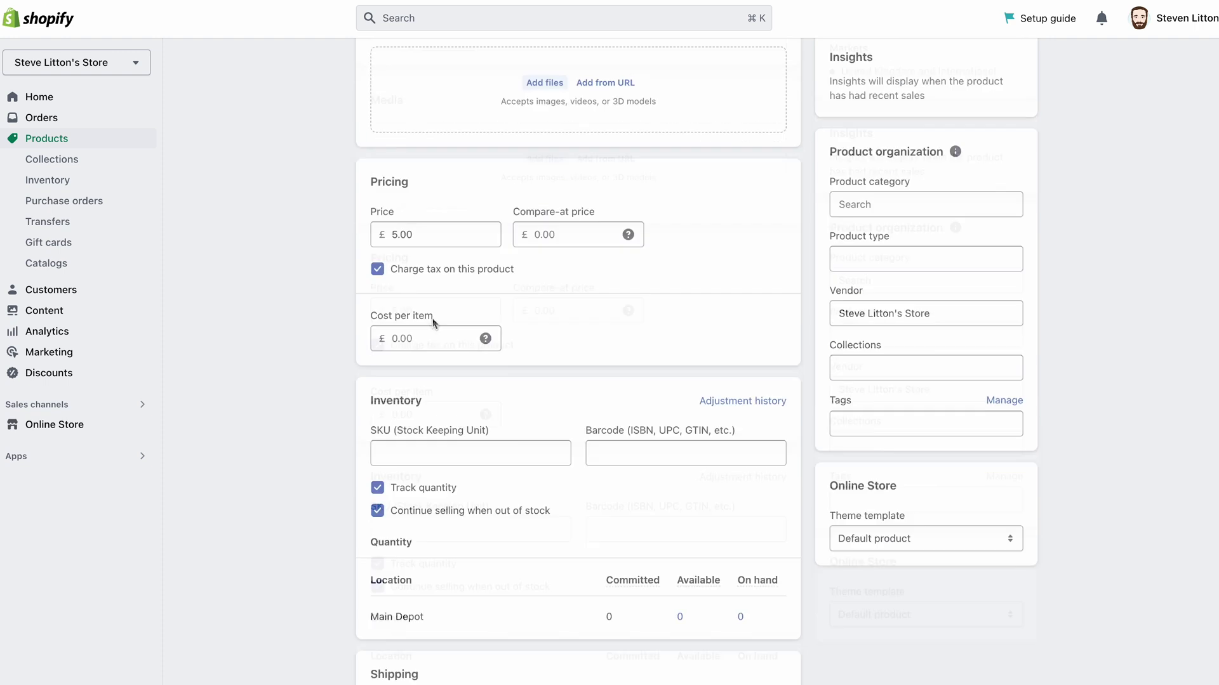
scroll(434, 324, down, 5)
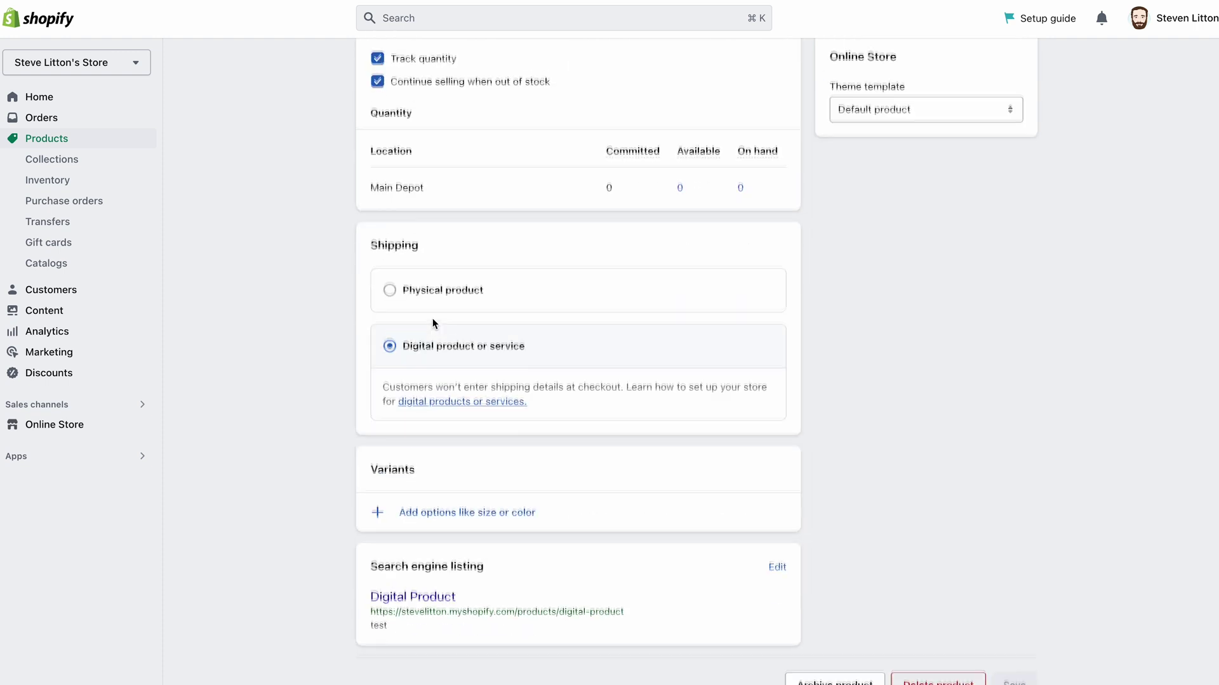
Reload the failing Digital Downloads app, then go to the Products list.
click(56, 457)
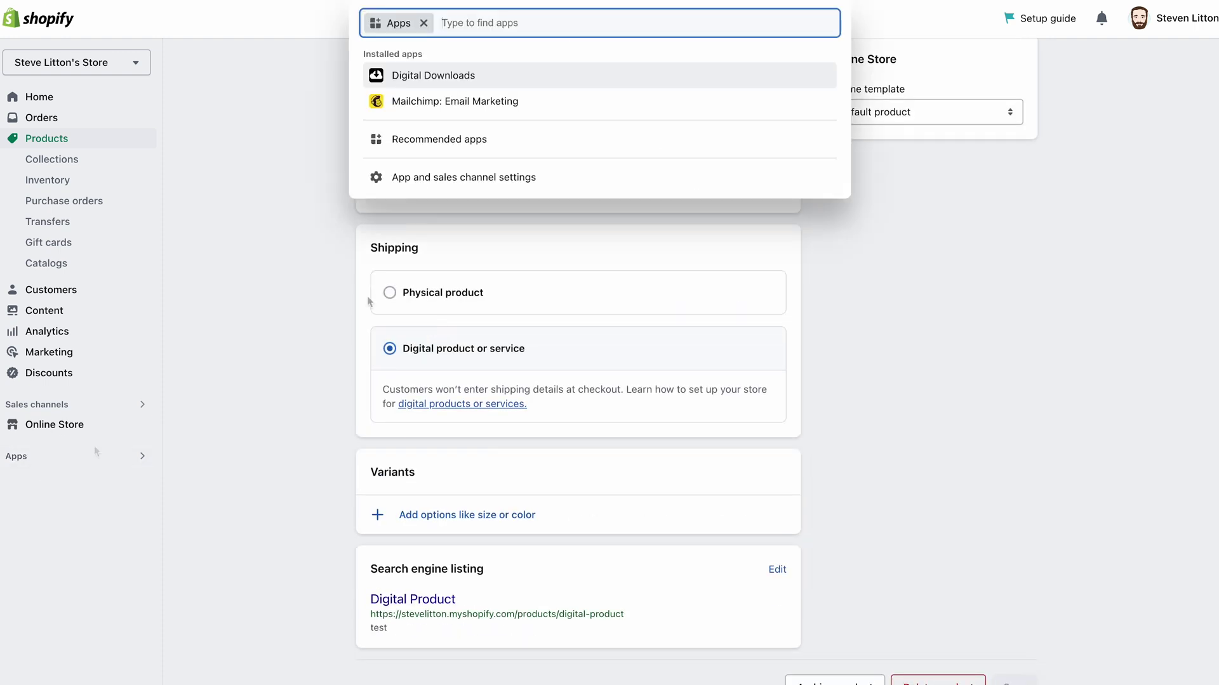
click(460, 77)
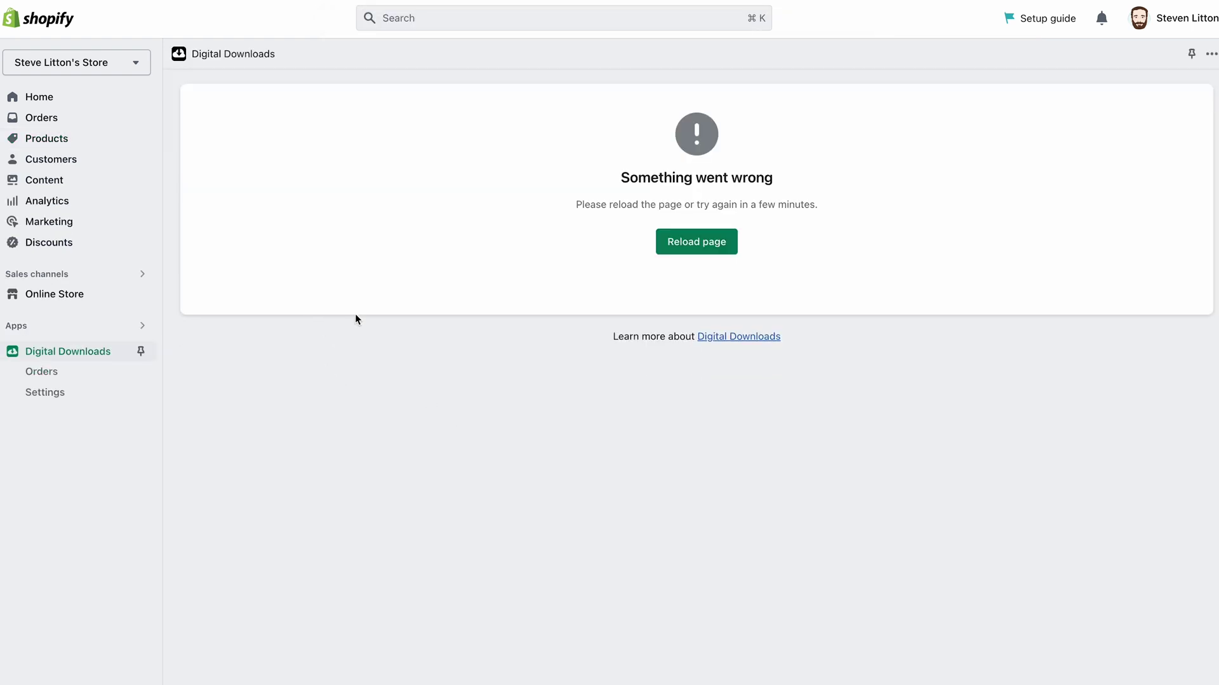
click(662, 246)
click(56, 138)
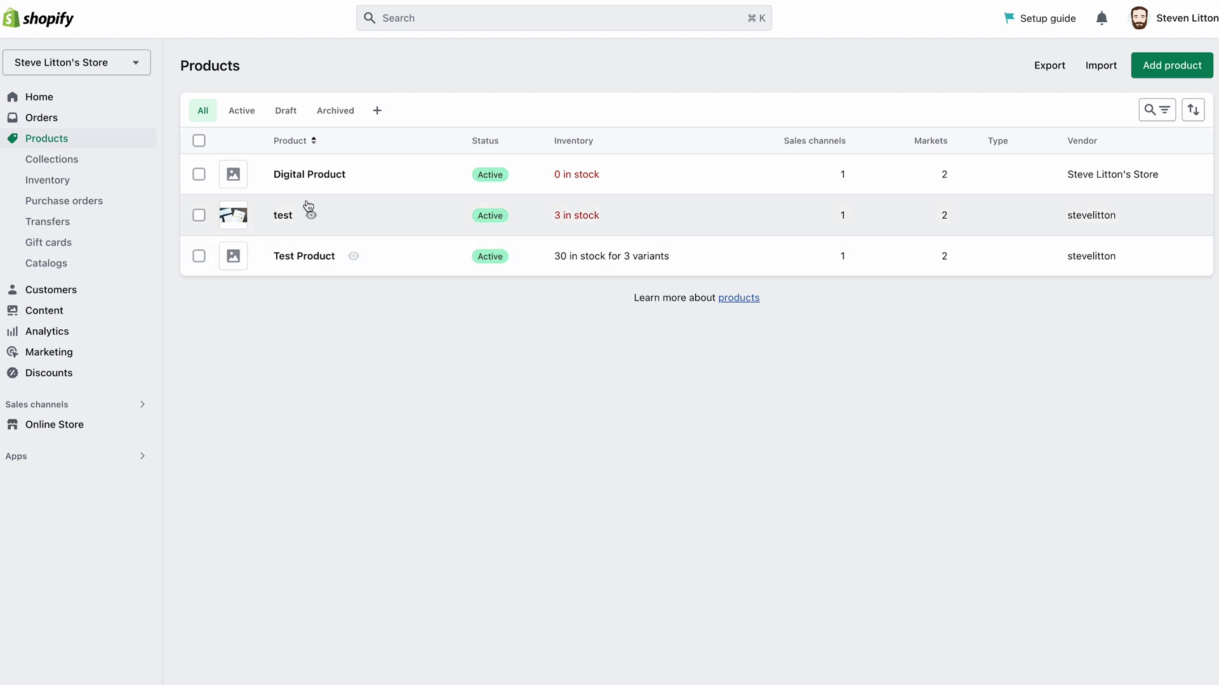
Open Digital Product and mark it as a physical product under Shipping.
click(322, 175)
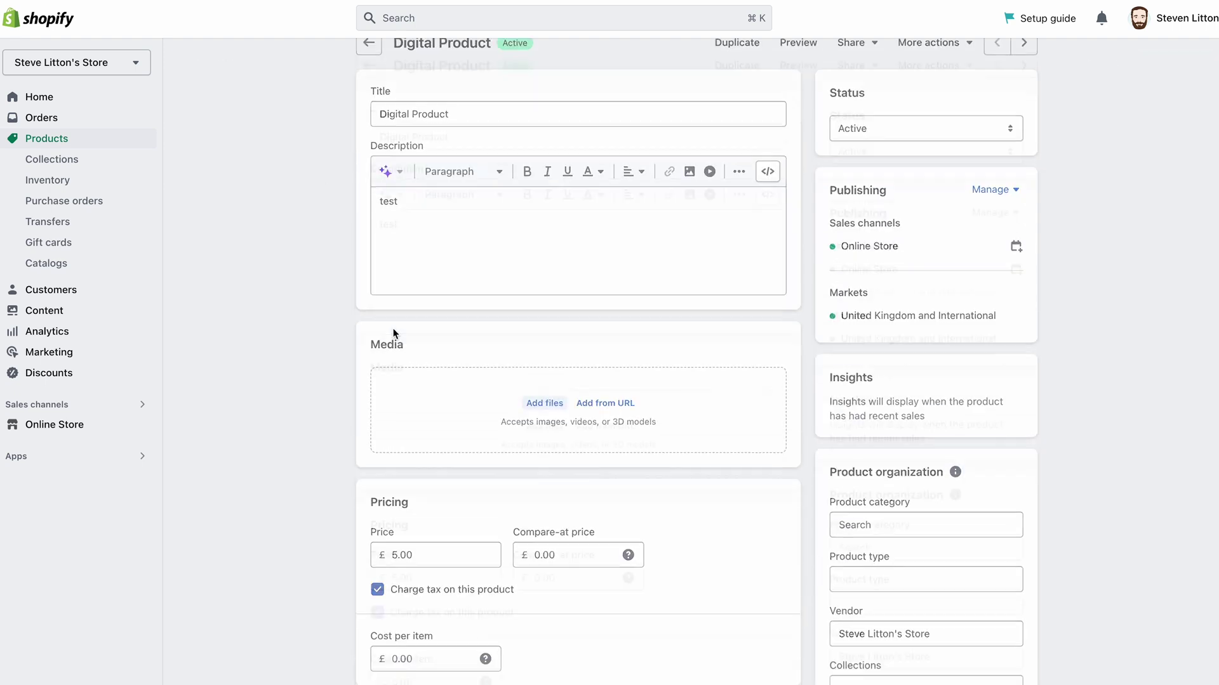
scroll(394, 331, down, 10)
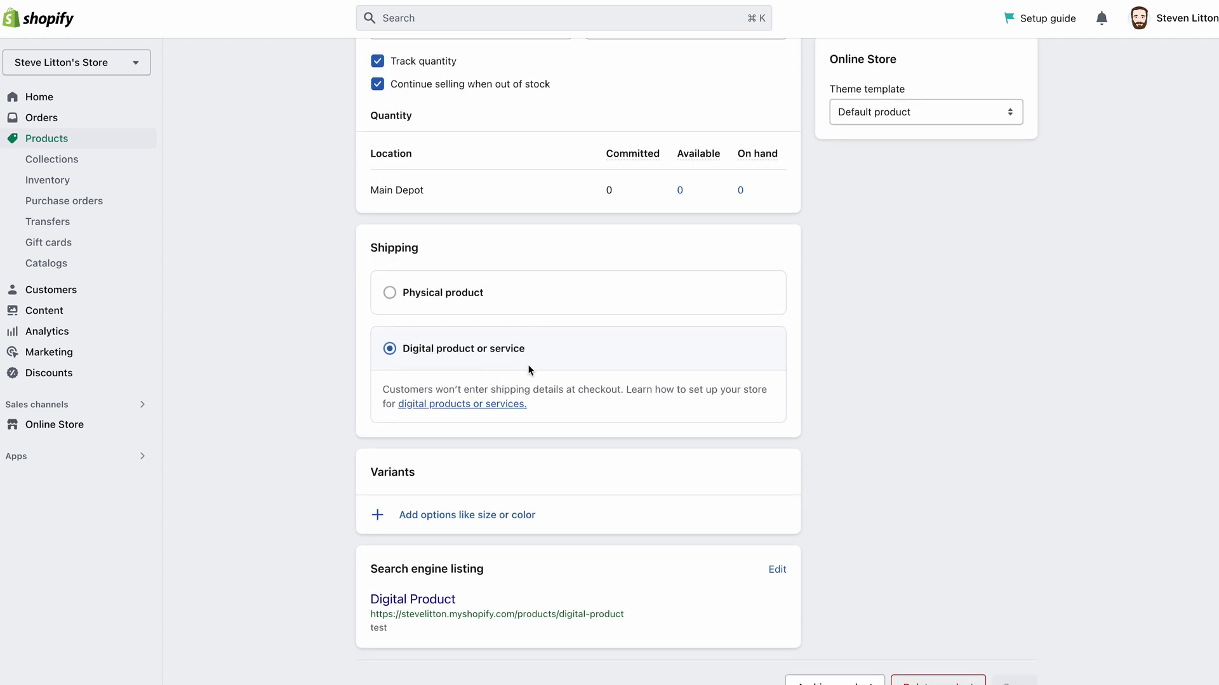
click(390, 293)
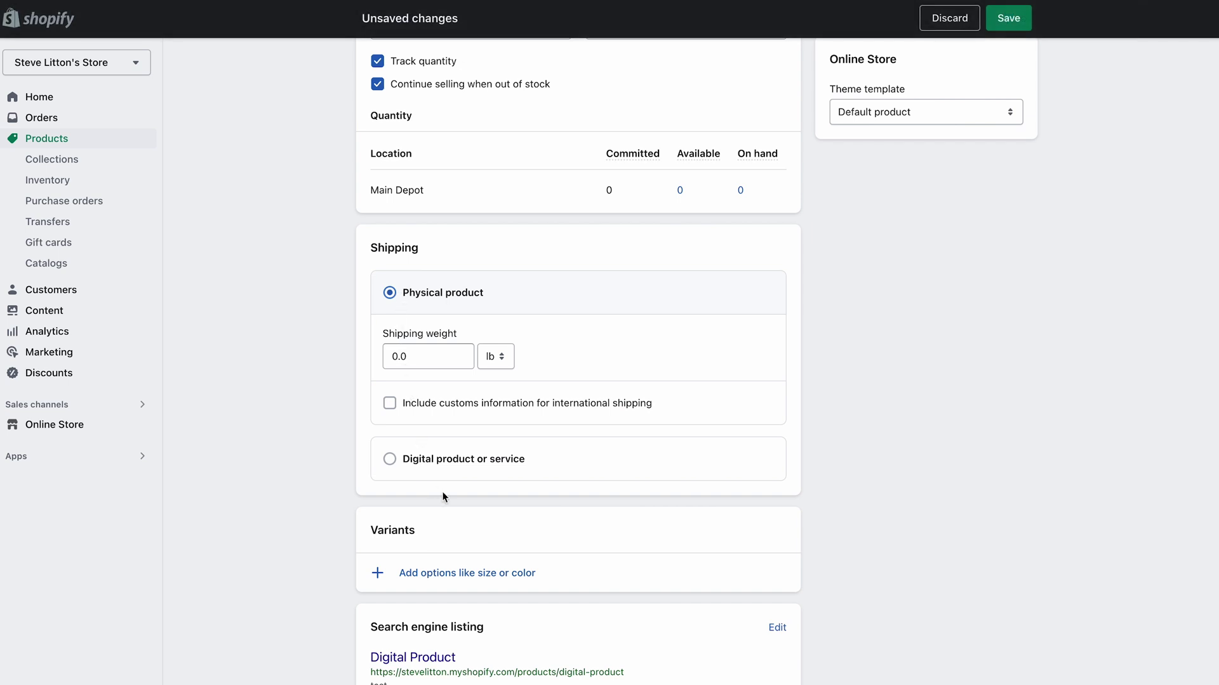
scroll(444, 492, down, 2)
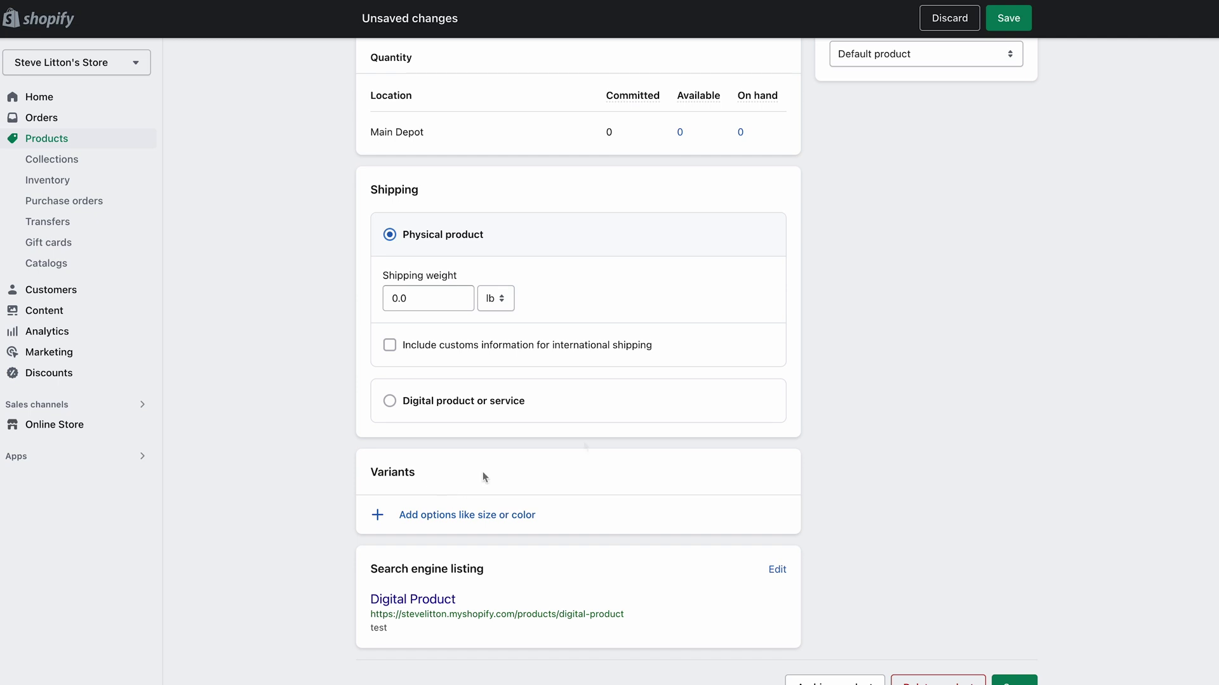
scroll(483, 470, up, 10)
scroll(527, 507, down, 2)
scroll(527, 515, up, 2)
Change the title to 'Digital + Physical Product' and save the product.
click(411, 137)
text(+ Product)
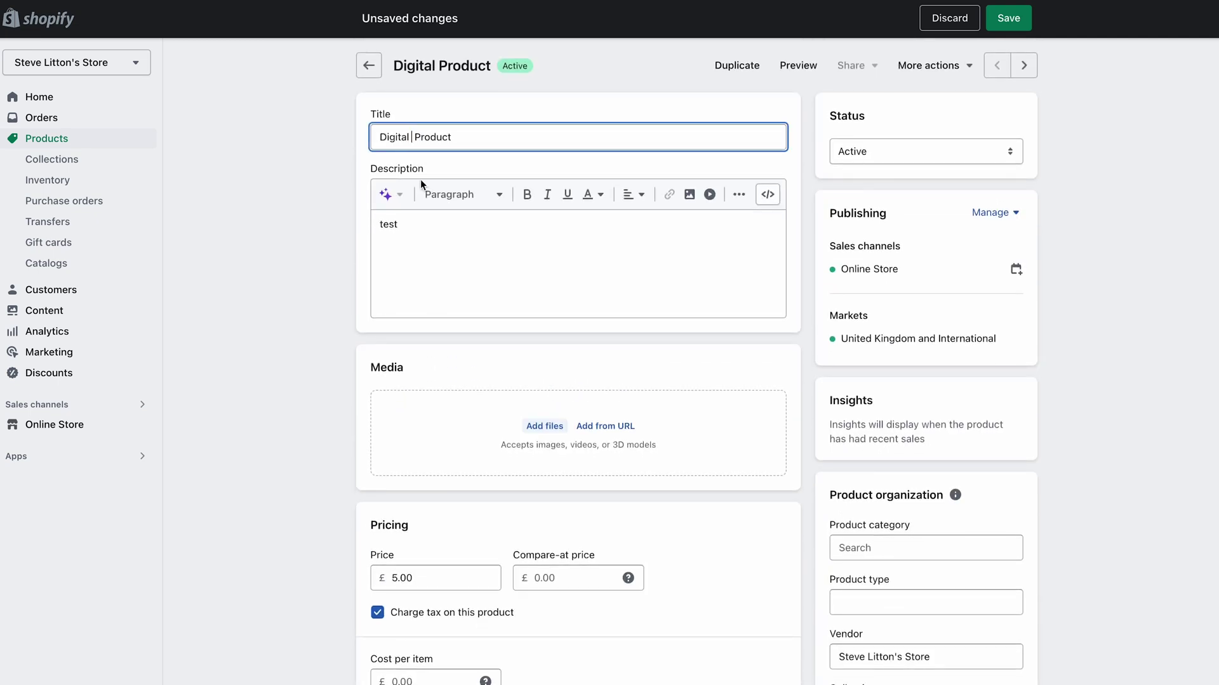
key(BackSpace)
key(BackSpace)
key(BackSpace)
key(BackSpace)
key(BackSpace)
text(hysical)
scroll(477, 444, down, 13)
scroll(478, 448, up, 4)
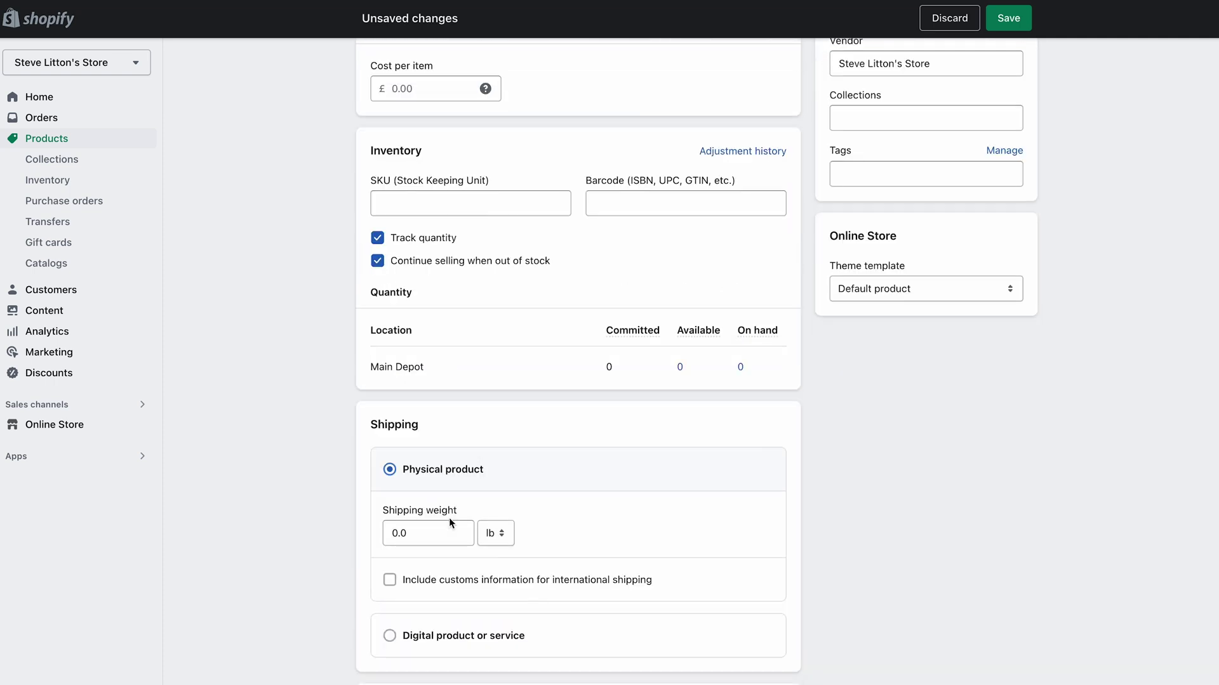
scroll(438, 482, down, 1)
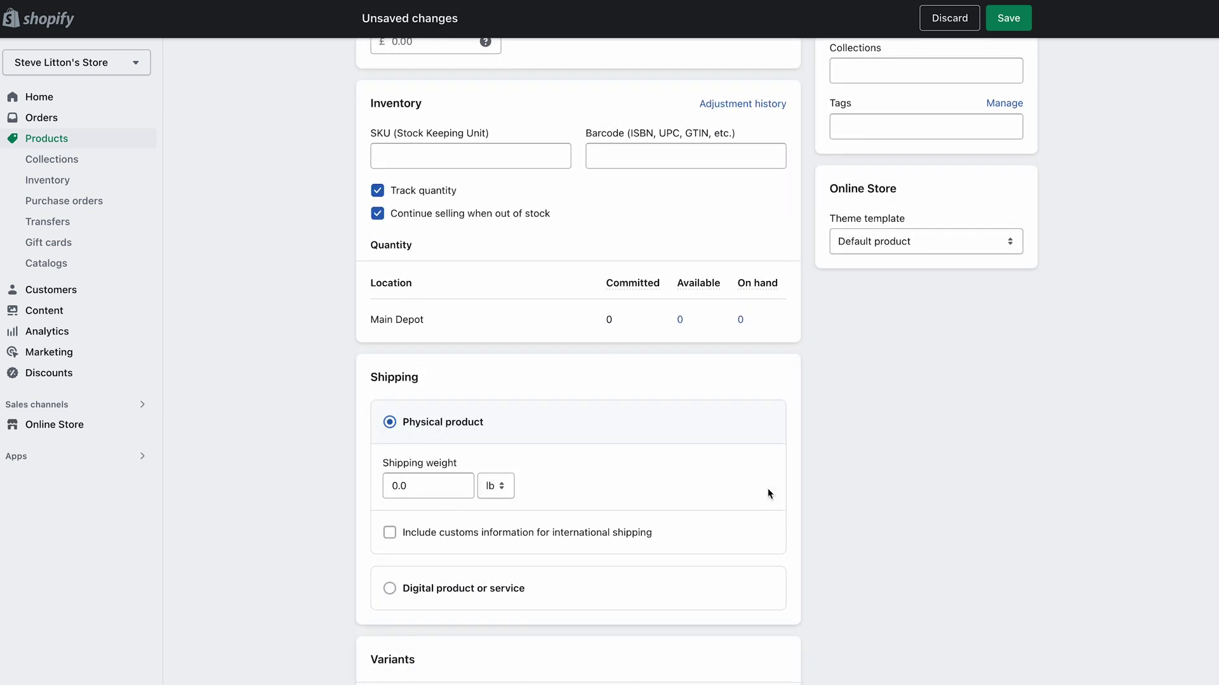
click(1010, 19)
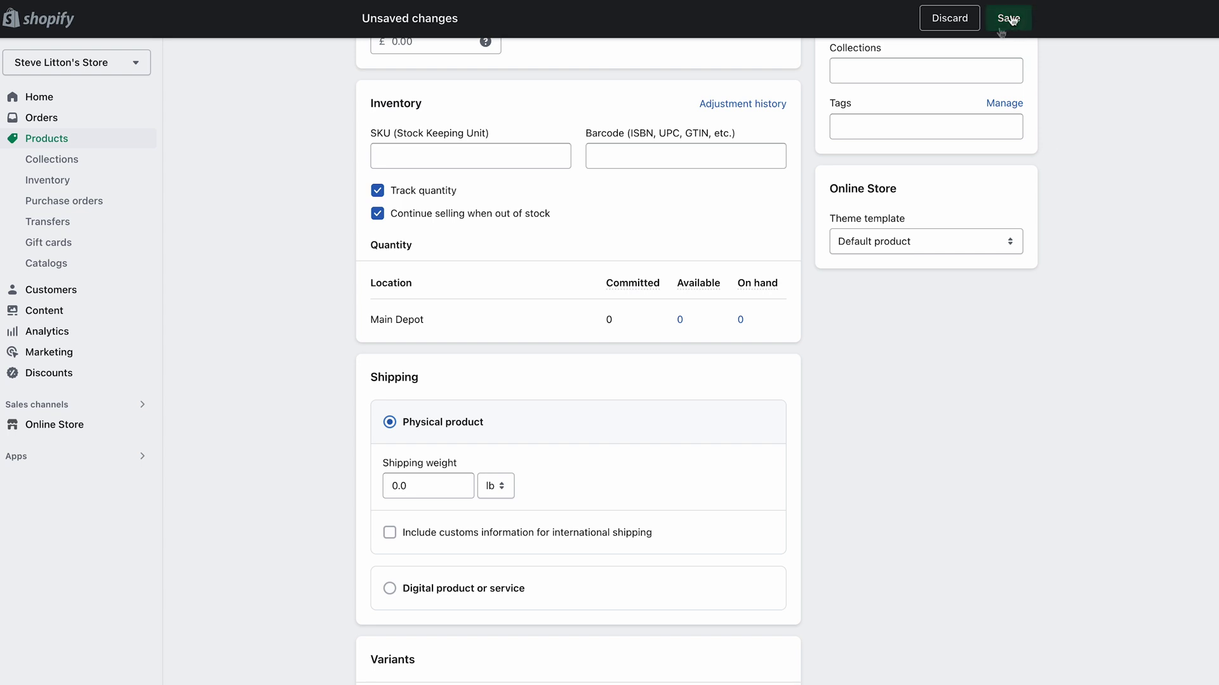
scroll(580, 315, down, 10)
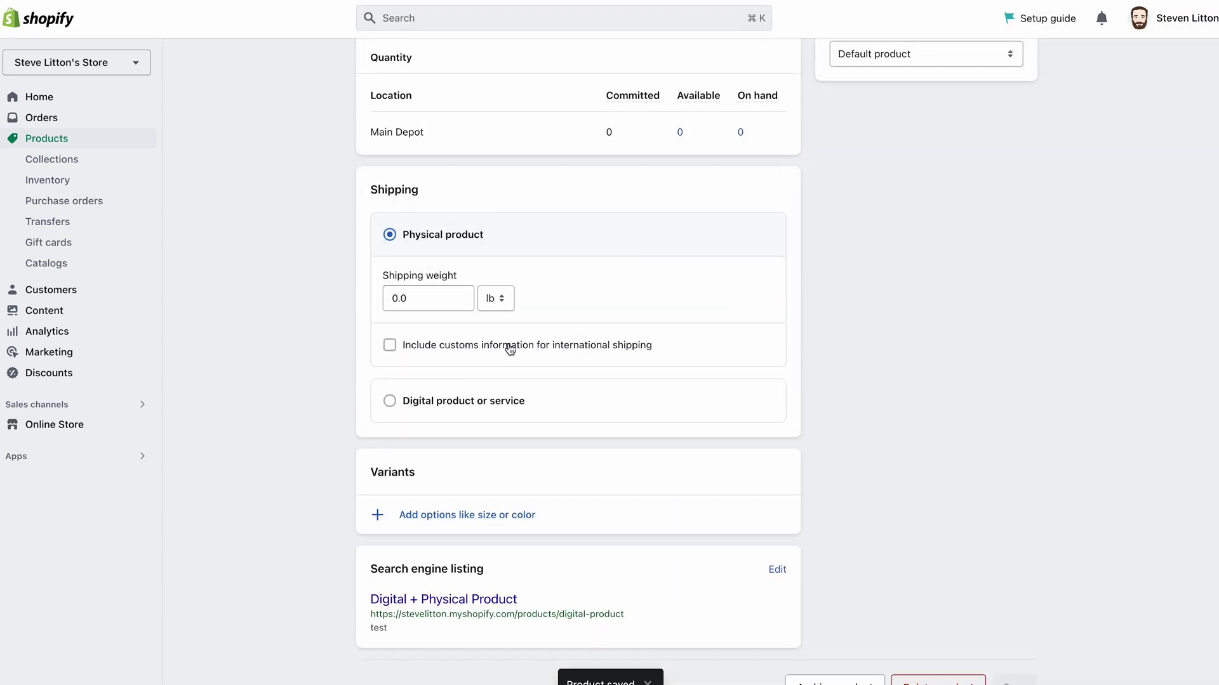
click(41, 457)
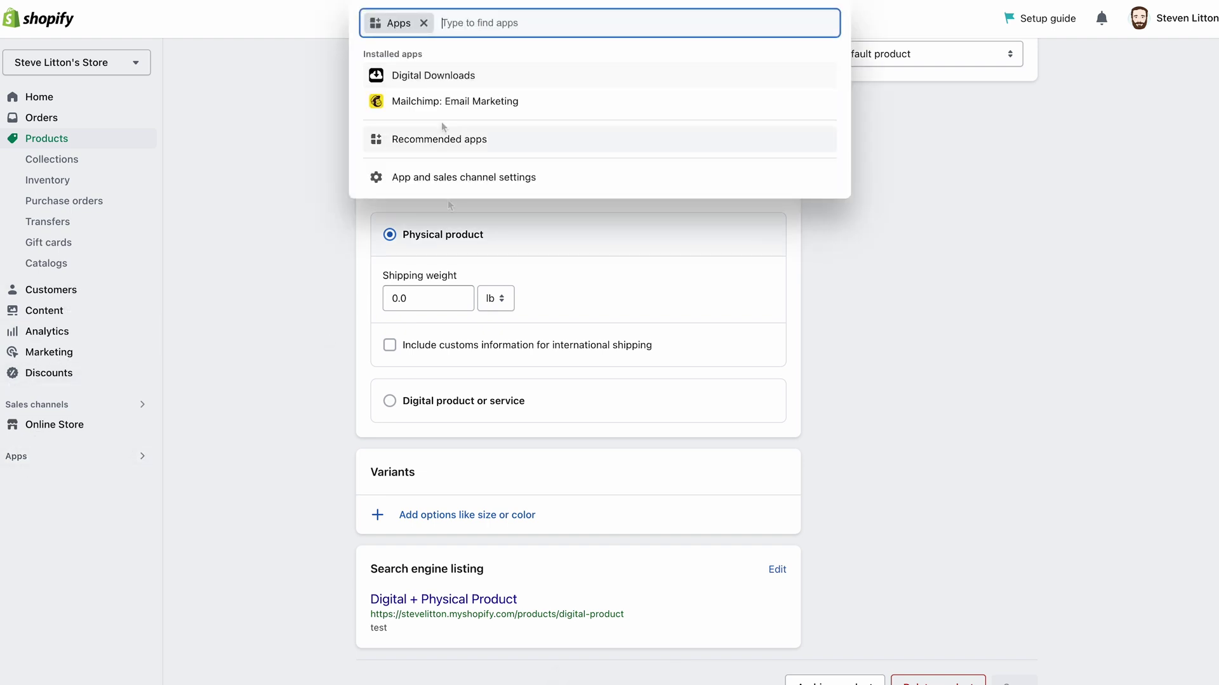
click(424, 77)
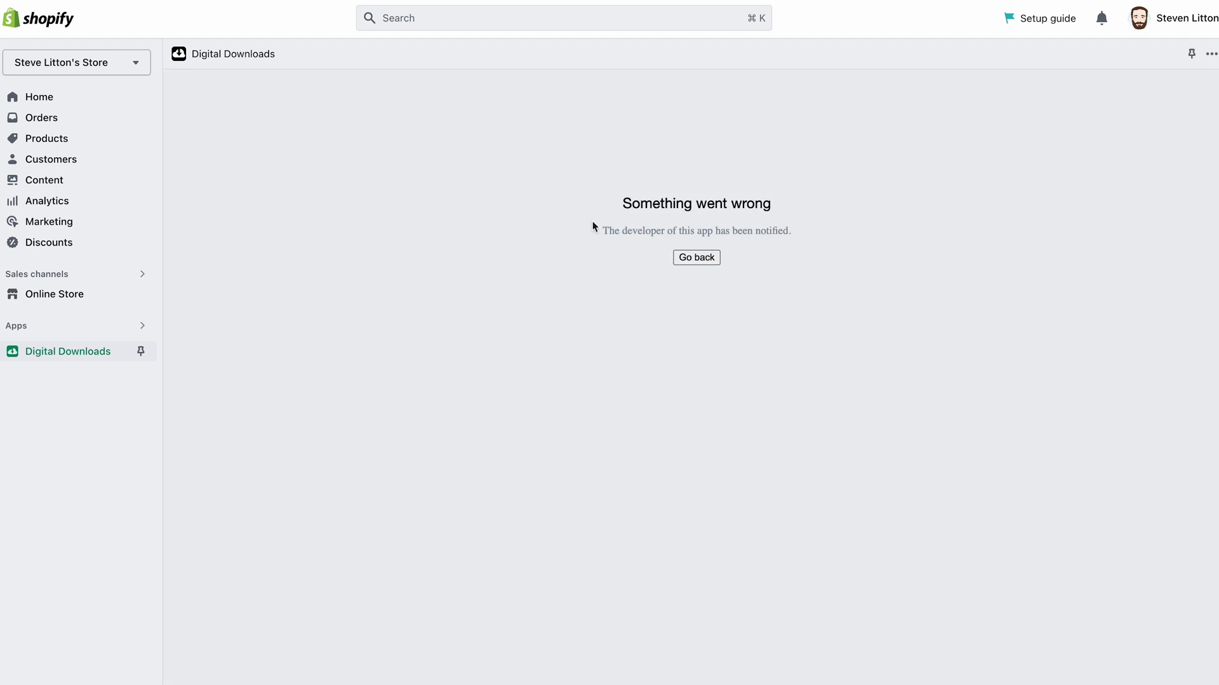
click(705, 260)
scroll(368, 325, down, 10)
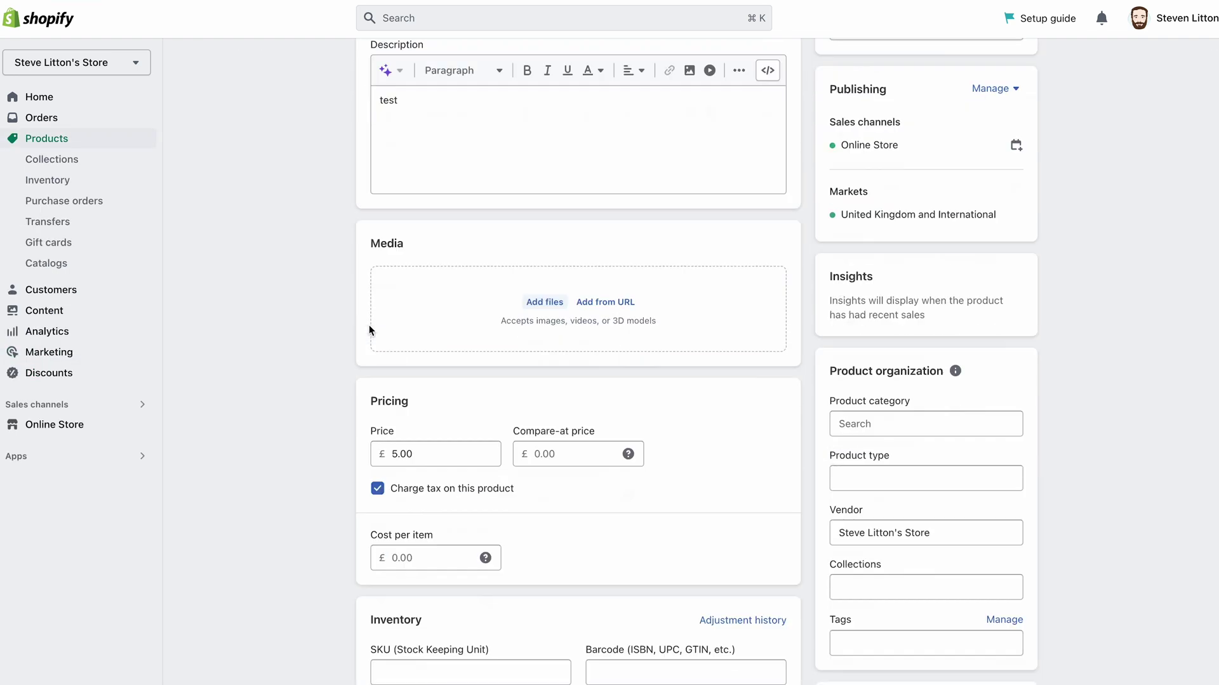
scroll(370, 325, up, 10)
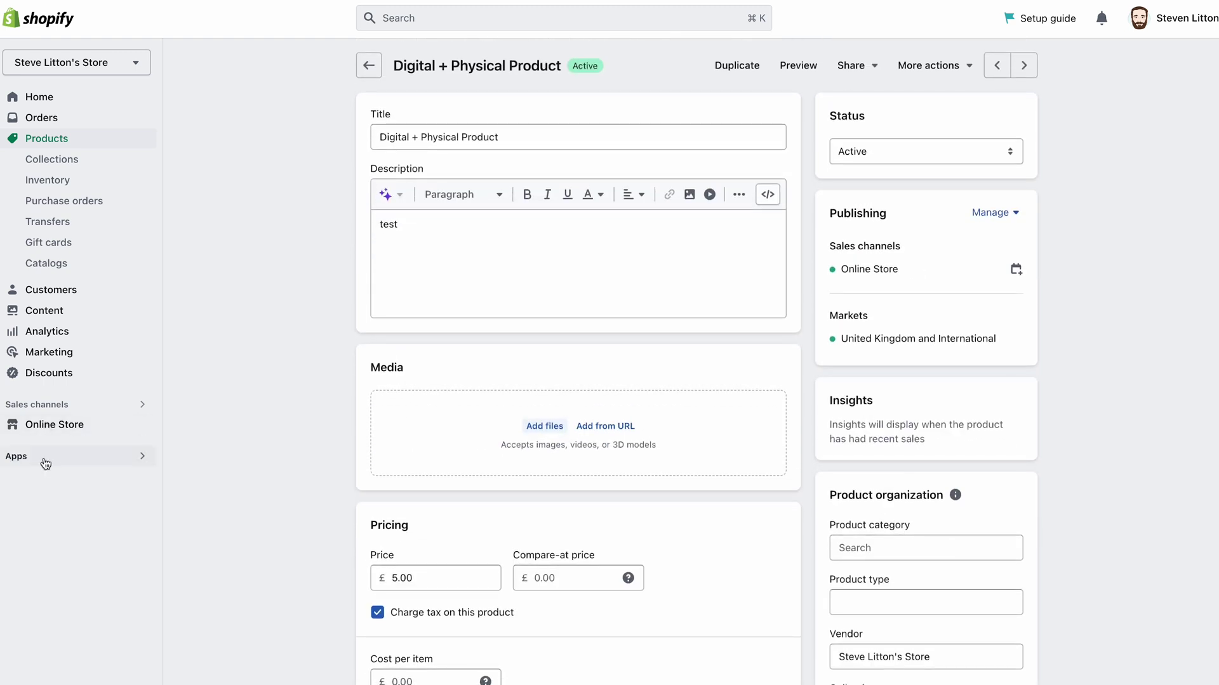
click(15, 457)
click(398, 71)
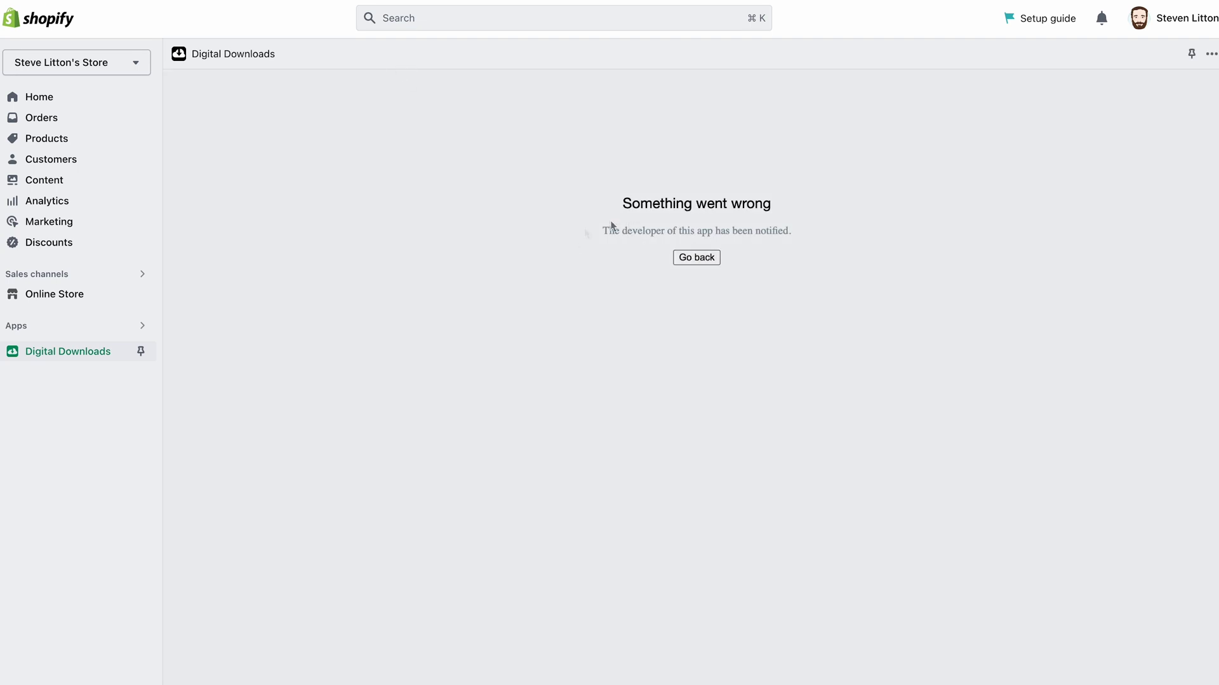
click(684, 258)
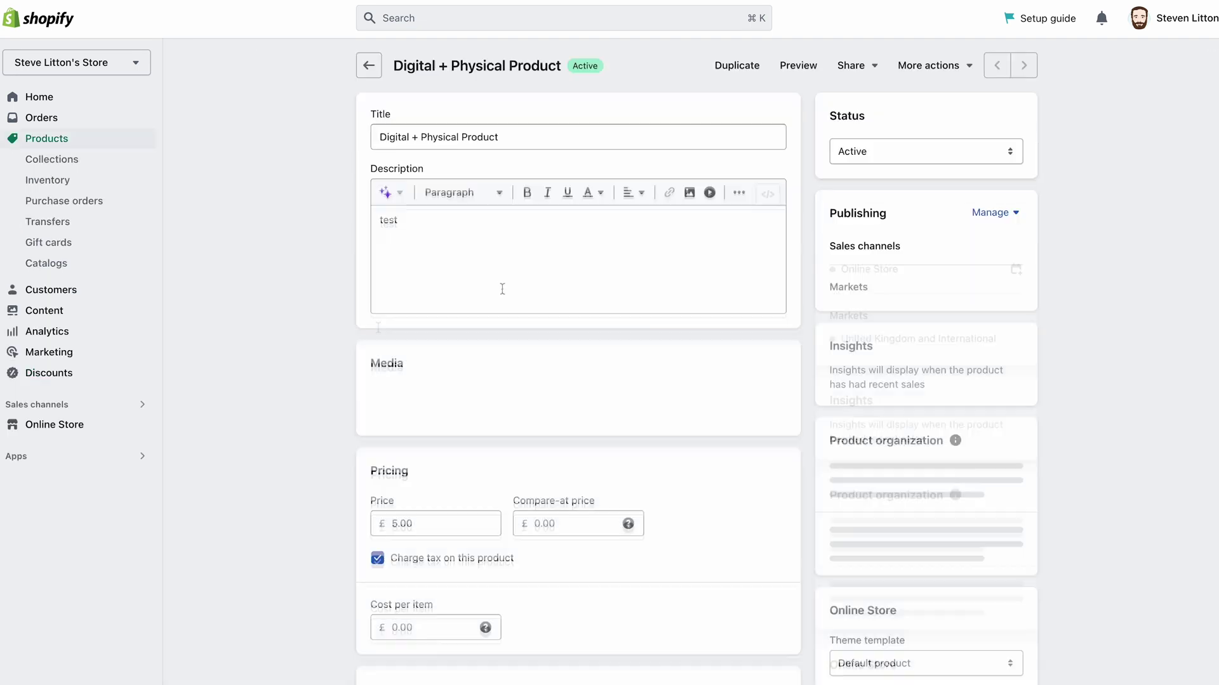